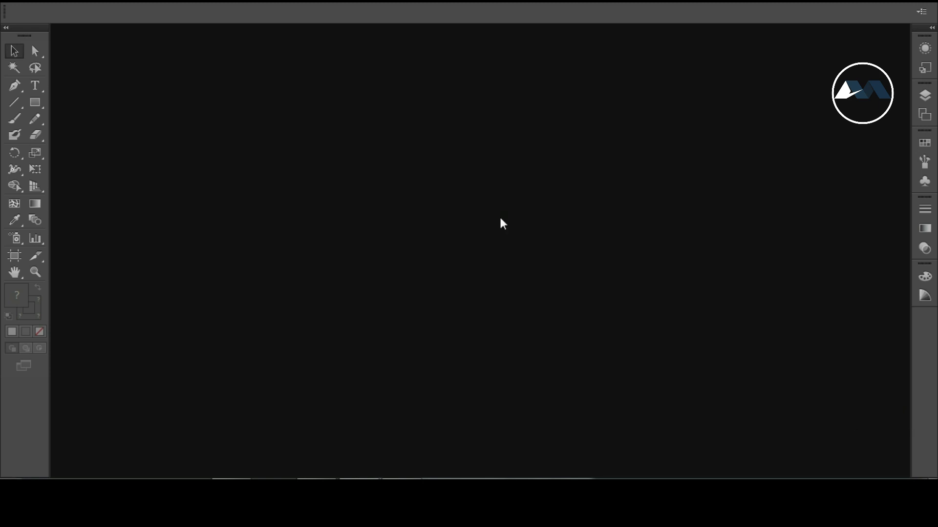
Start a new document named N.M CLASSES and set its profile to Print
left_click(41, 2)
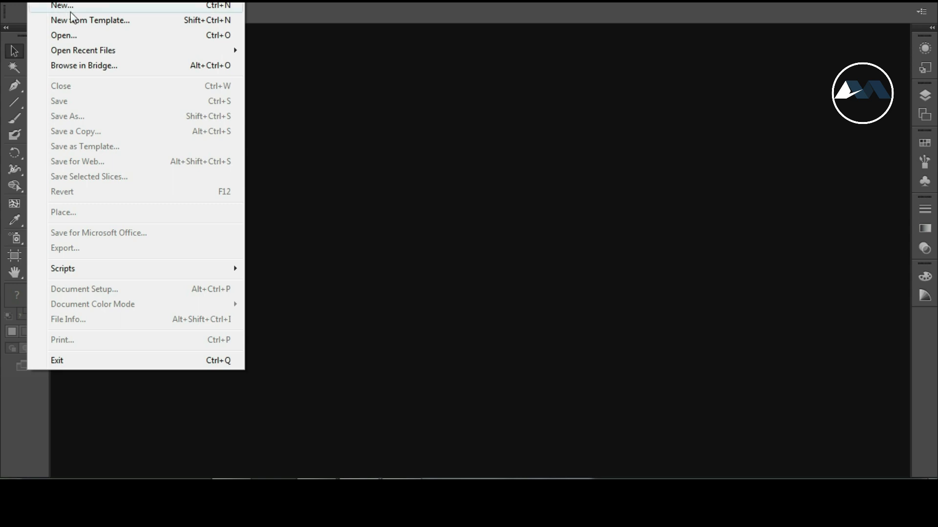
left_click(93, 10)
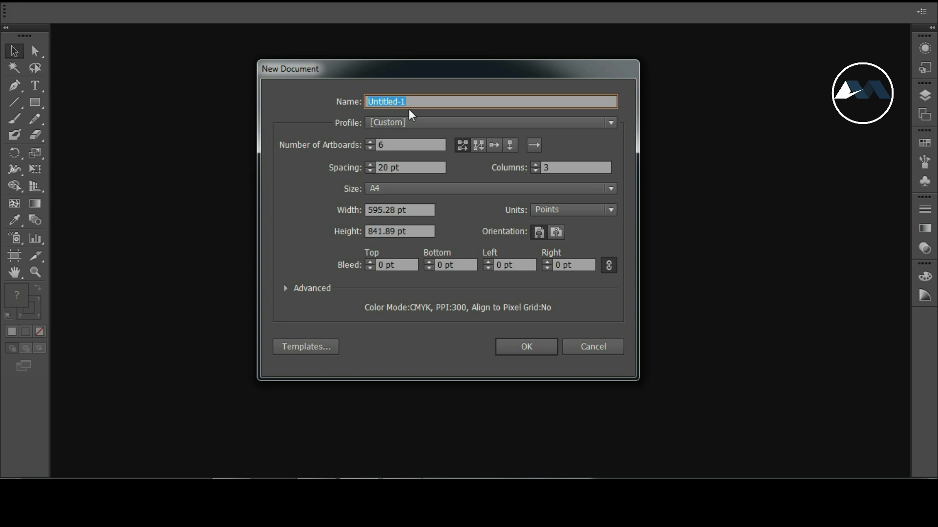
type("N.M ")
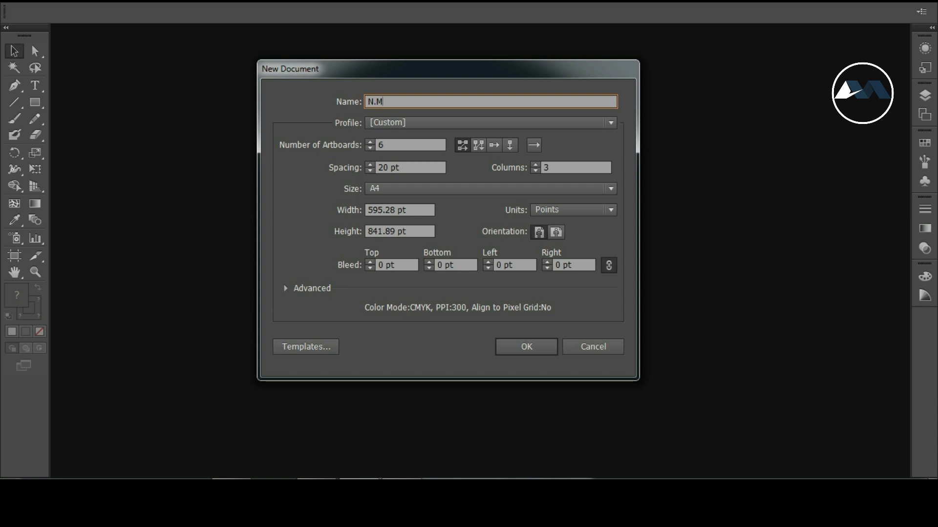
type("CLASSES")
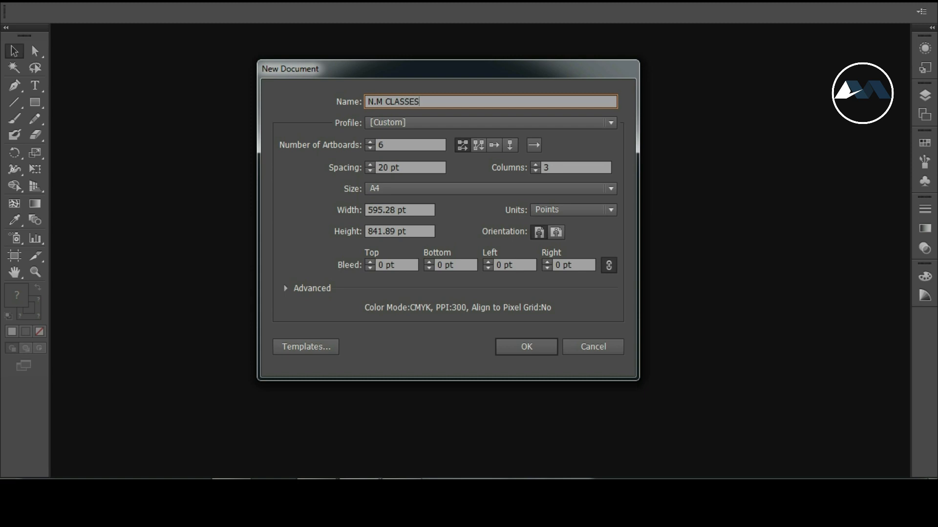
left_click(398, 121)
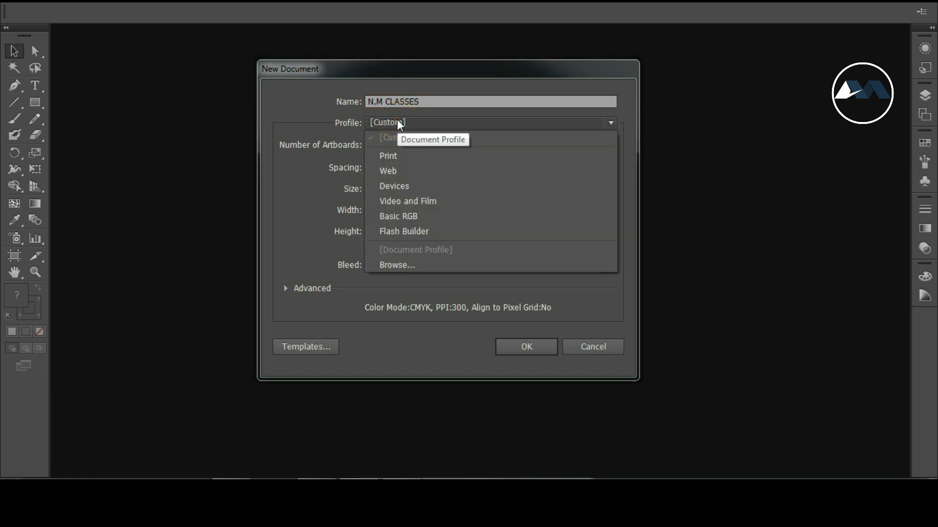
left_click(394, 156)
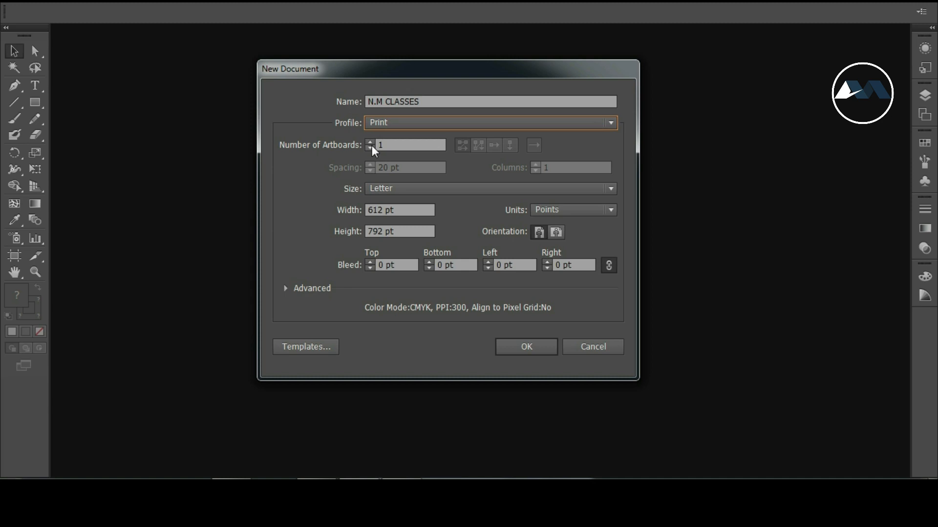
Set the page size to A4, the units to inches and the orientation to portrait, and create the document
left_click(376, 190)
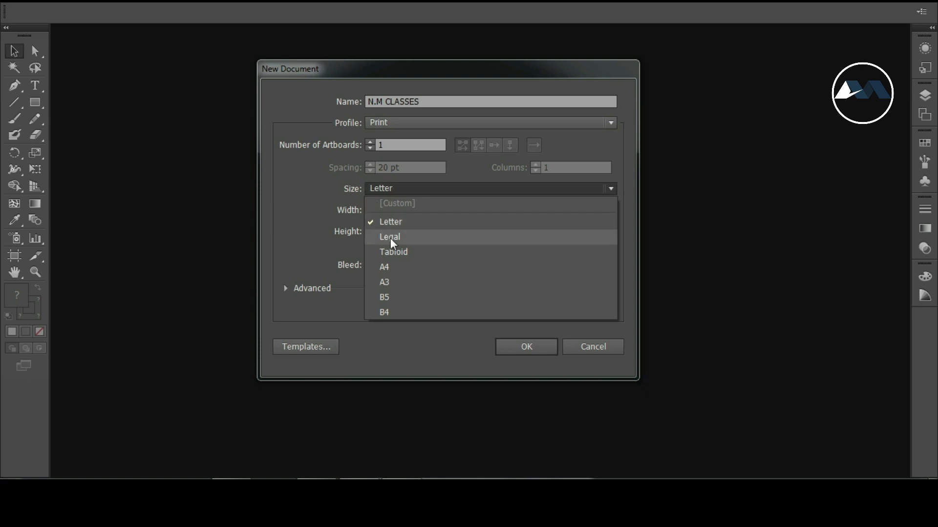
left_click(397, 271)
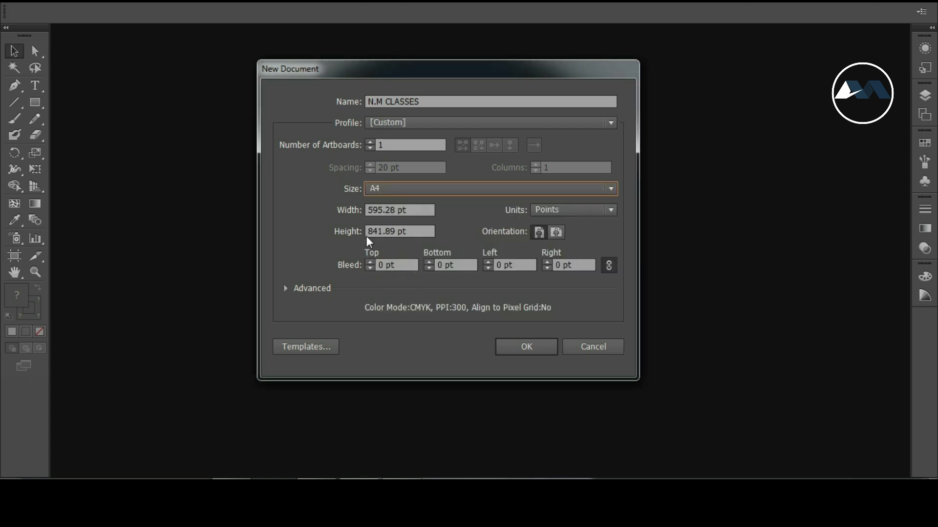
left_click_drag(414, 210, 369, 211)
left_click_drag(415, 232, 366, 233)
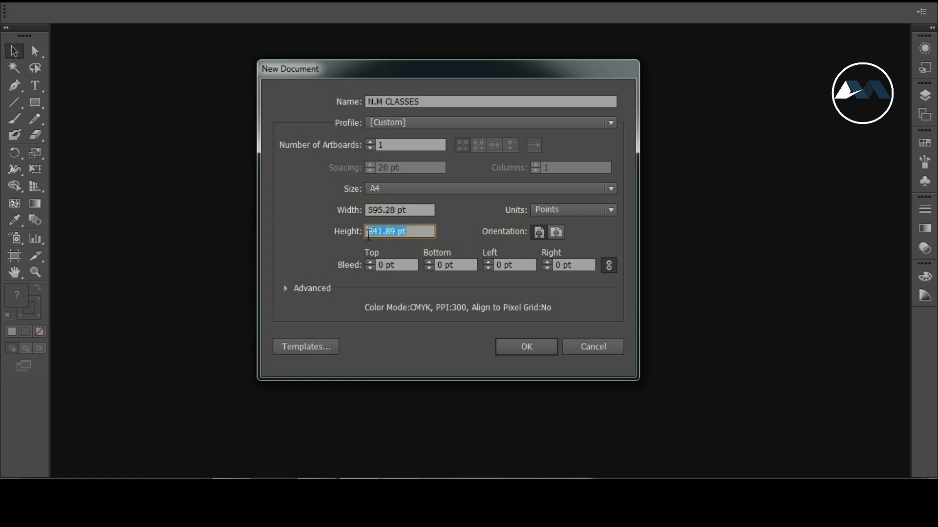
left_click(575, 214)
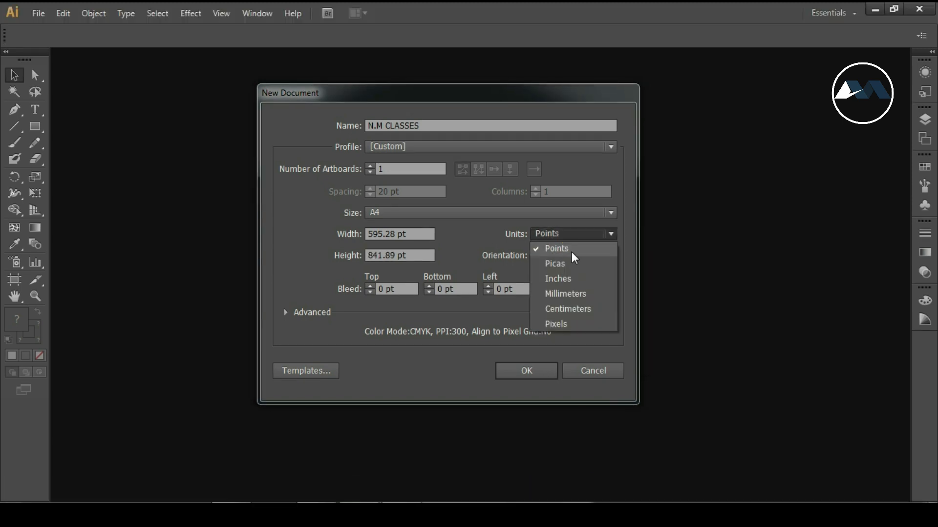
left_click(567, 283)
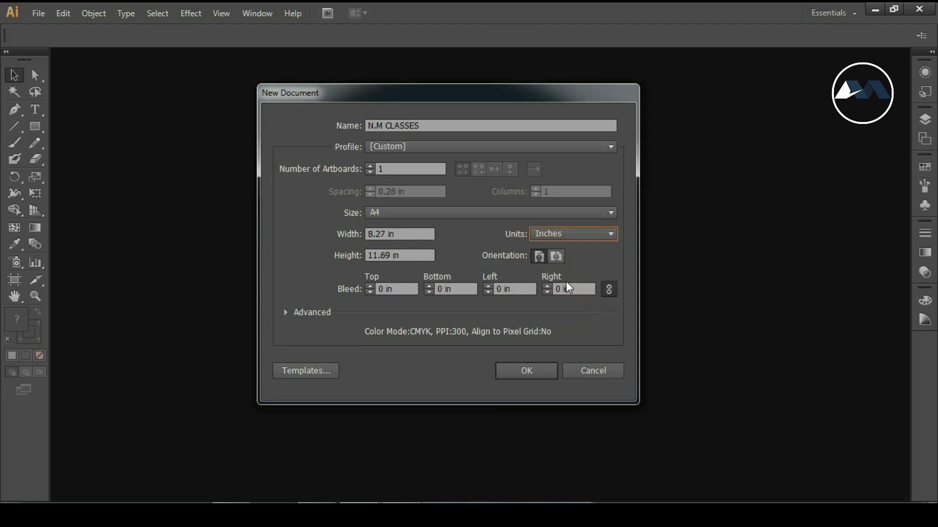
left_click(539, 256)
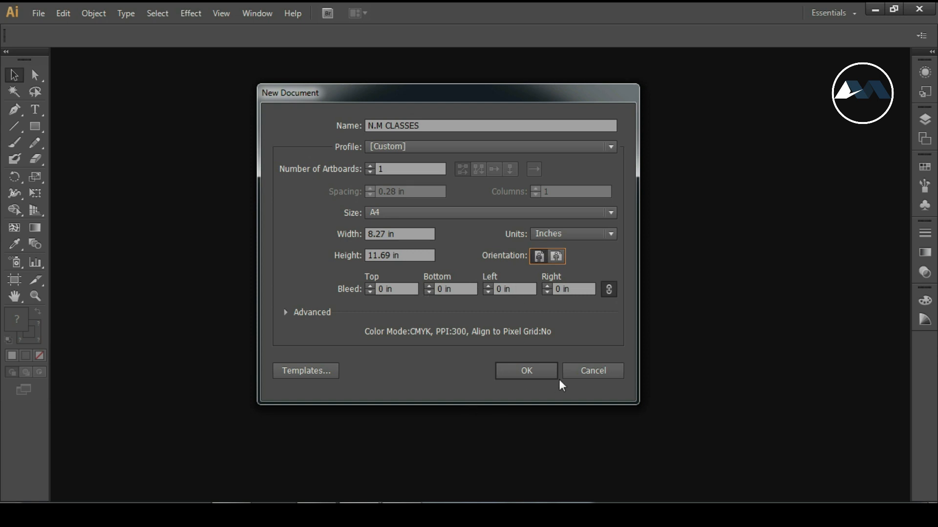
left_click(514, 377)
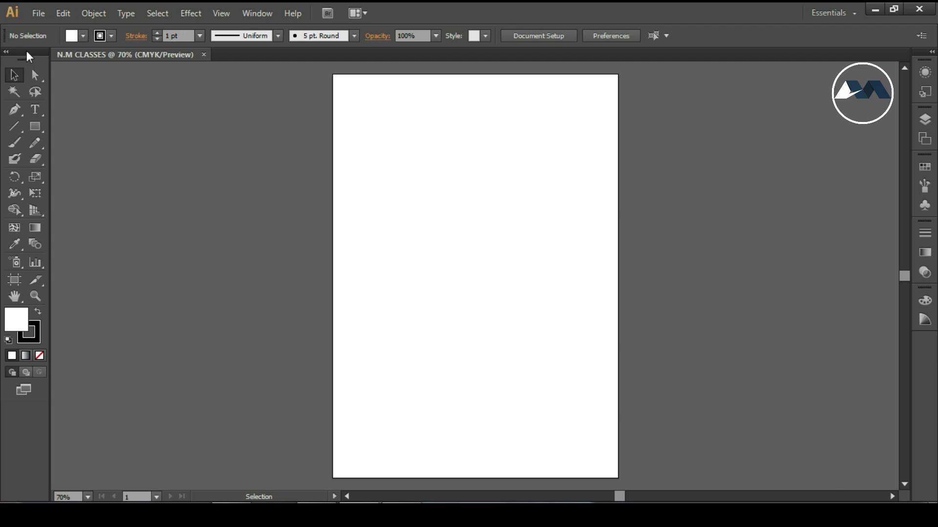
Undock the Tools panel so it floats beside the artboard, and close it
left_click_drag(28, 53, 136, 71)
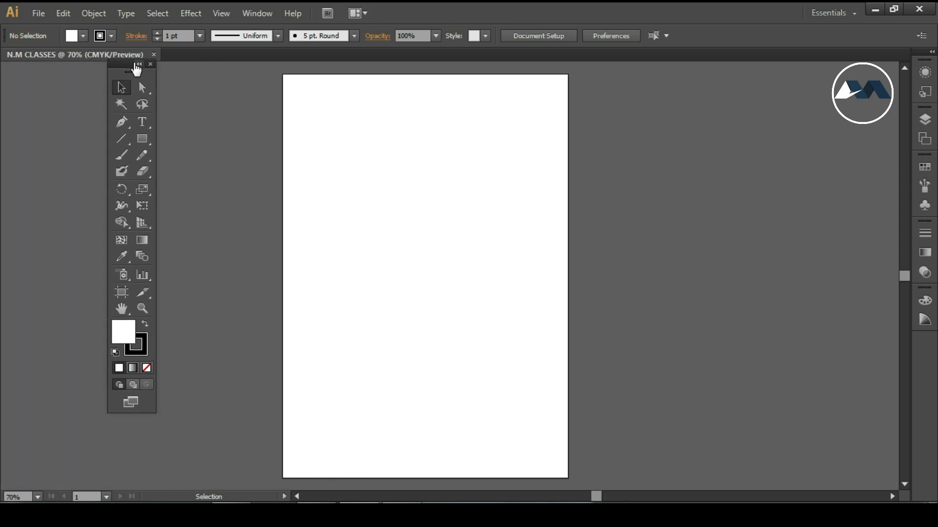
left_click_drag(128, 68, 192, 74)
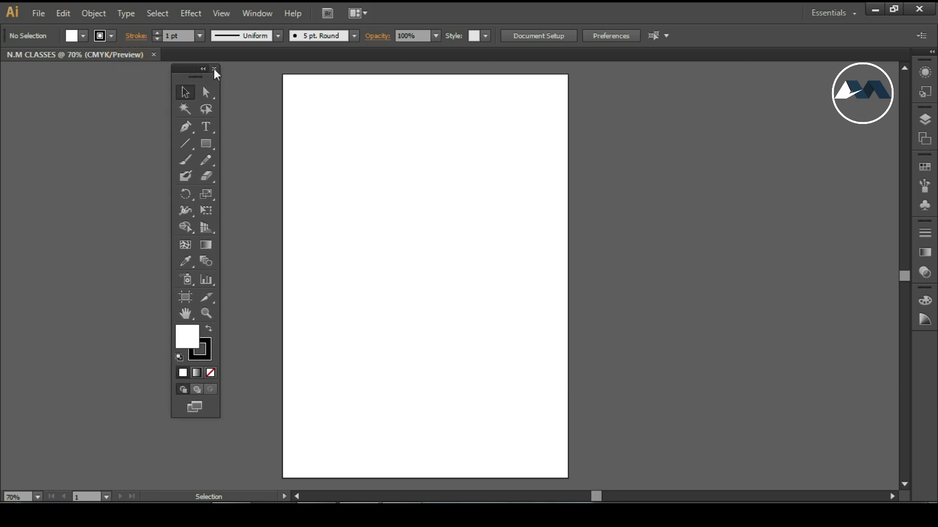
left_click(214, 69)
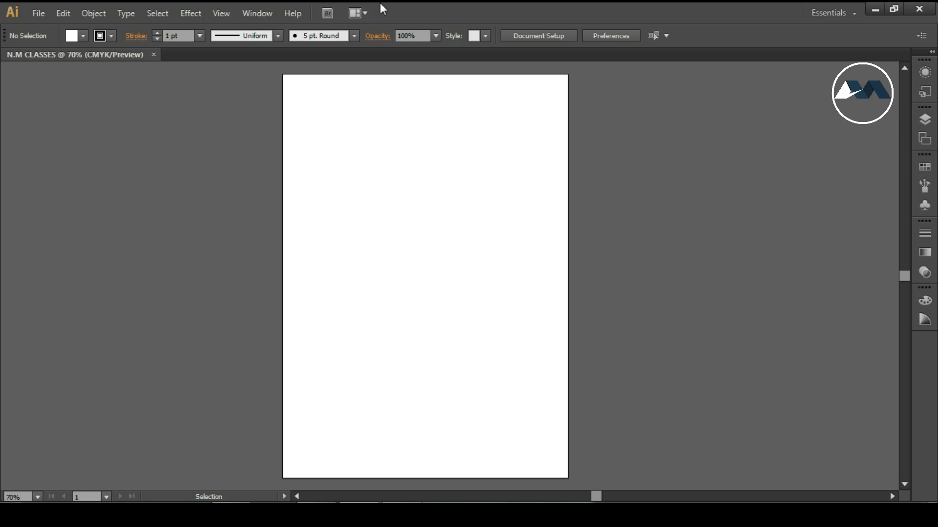
Show the Tools panel again and dock it beside the canvas in its two-column layout
left_click(253, 16)
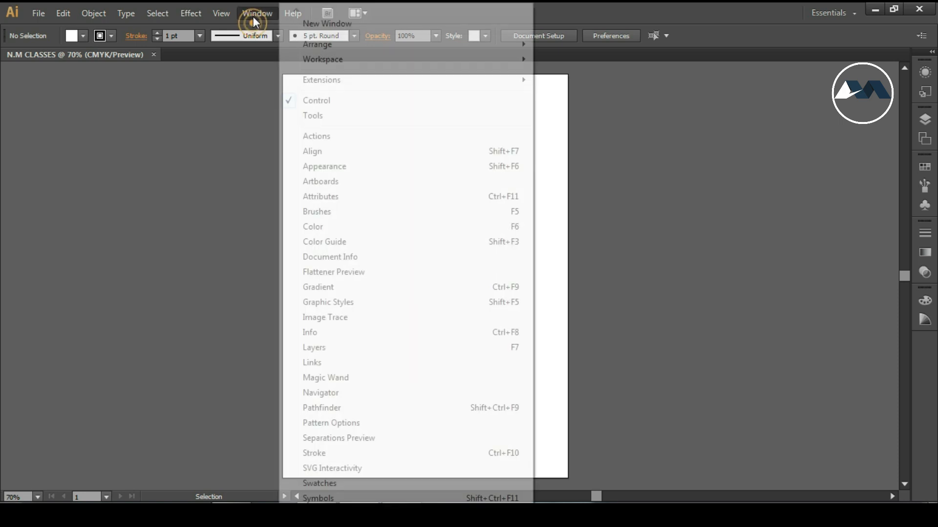
left_click(295, 116)
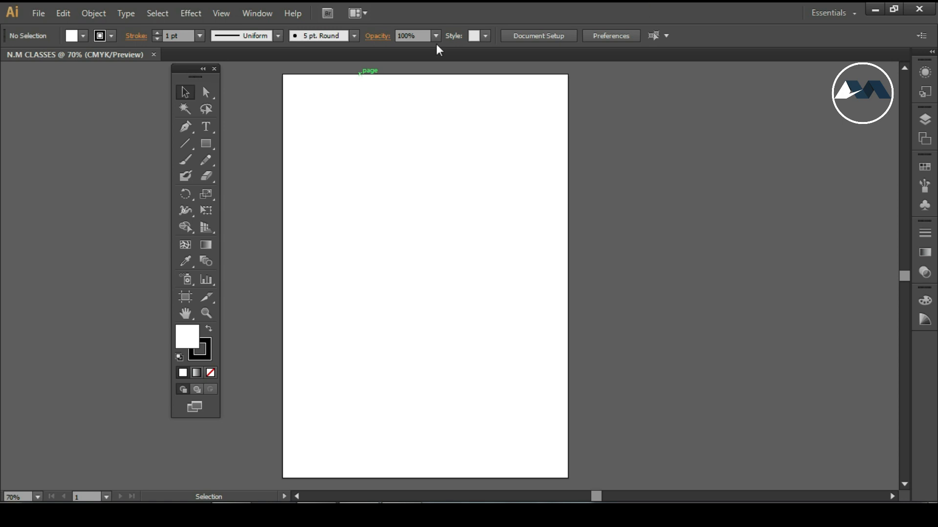
left_click_drag(195, 70, 1, 65)
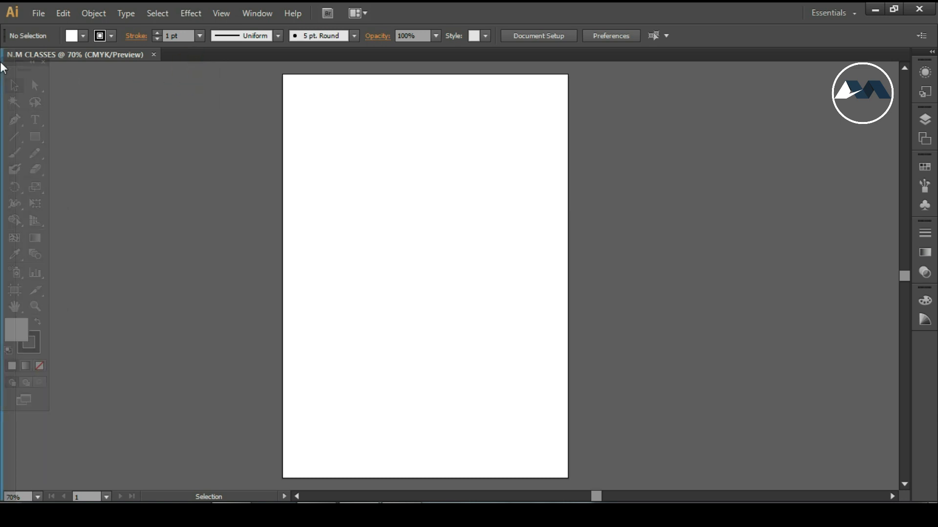
left_click_drag(1, 65, 1, 64)
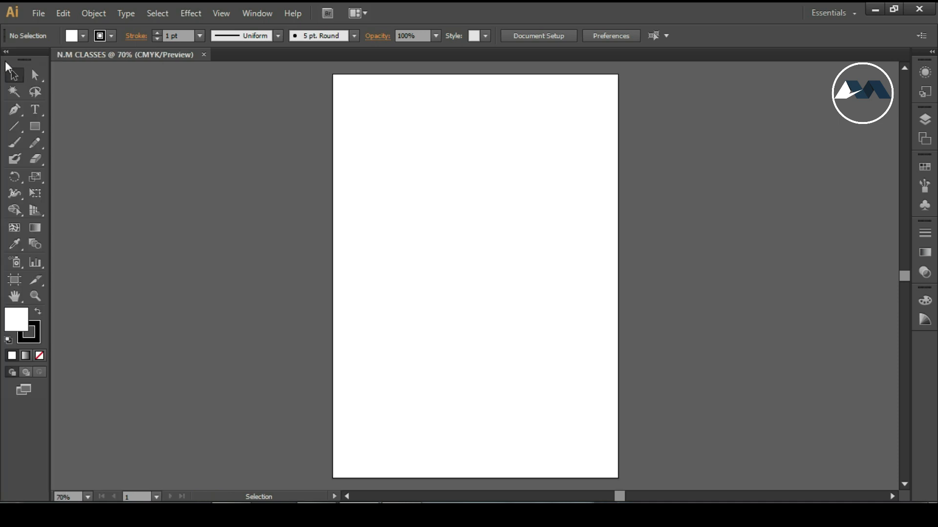
left_click(7, 51)
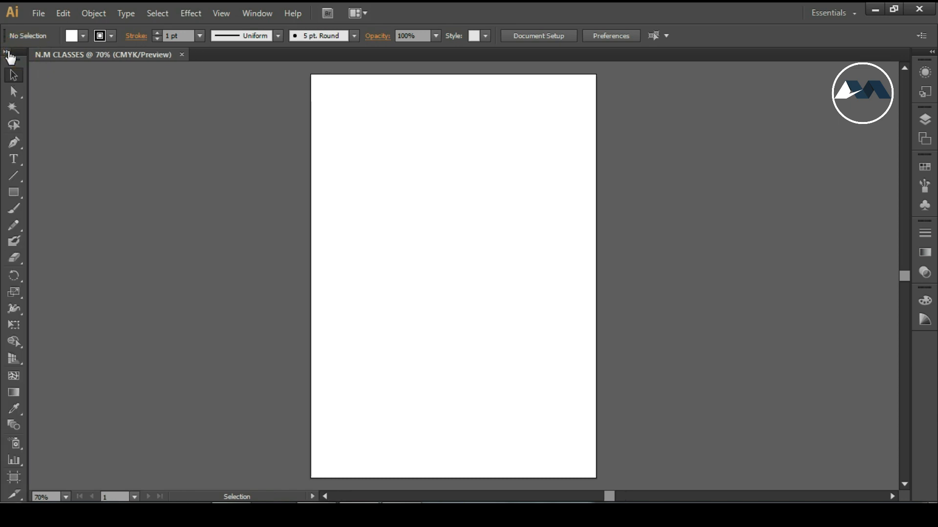
left_click(6, 52)
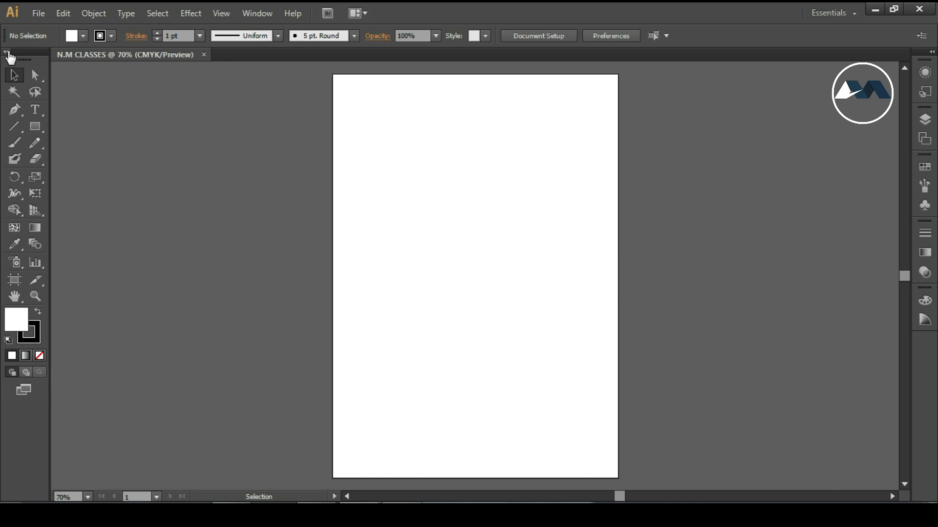
left_click(15, 76)
left_click_drag(350, 108, 567, 364)
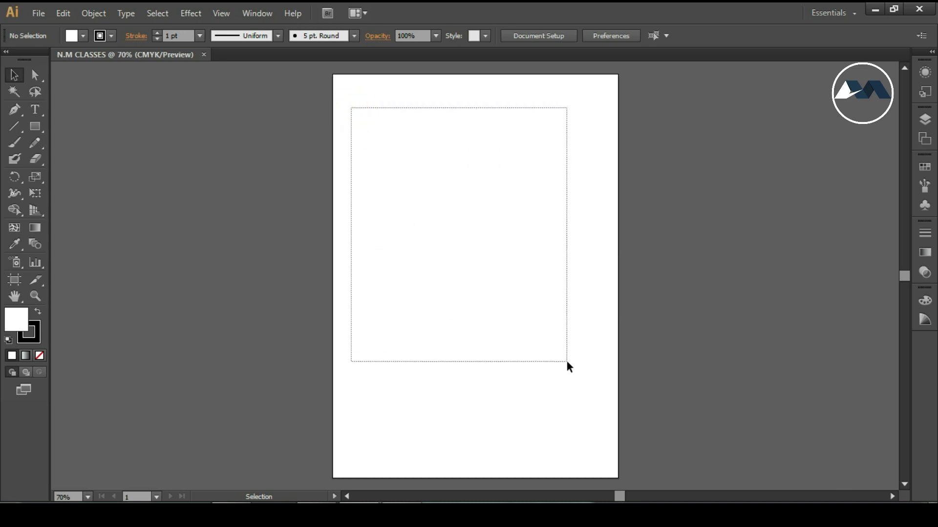
left_click_drag(344, 103, 532, 383)
left_click_drag(392, 138, 581, 350)
left_click_drag(357, 114, 526, 320)
left_click_drag(352, 103, 591, 376)
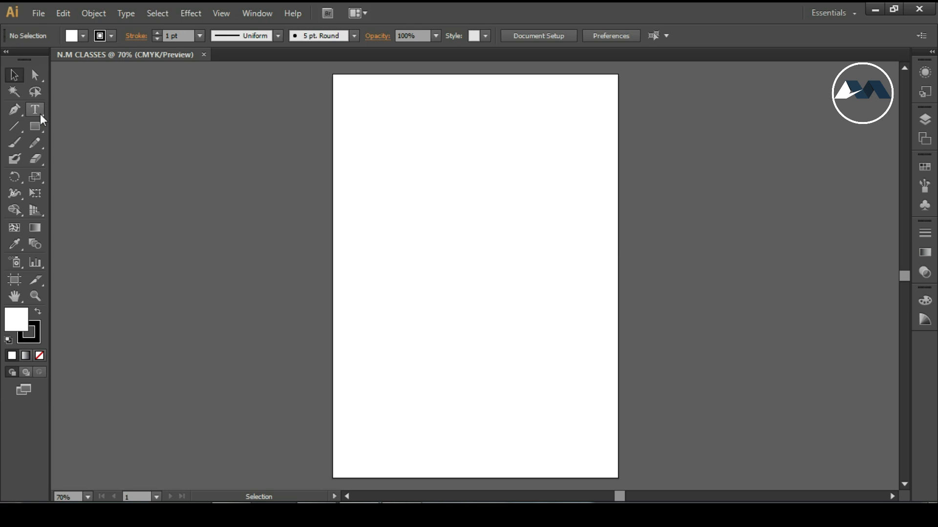
Draw ten overlapping rectangles of various sizes on and around the artboard with the Rectangle tool
left_click(43, 129)
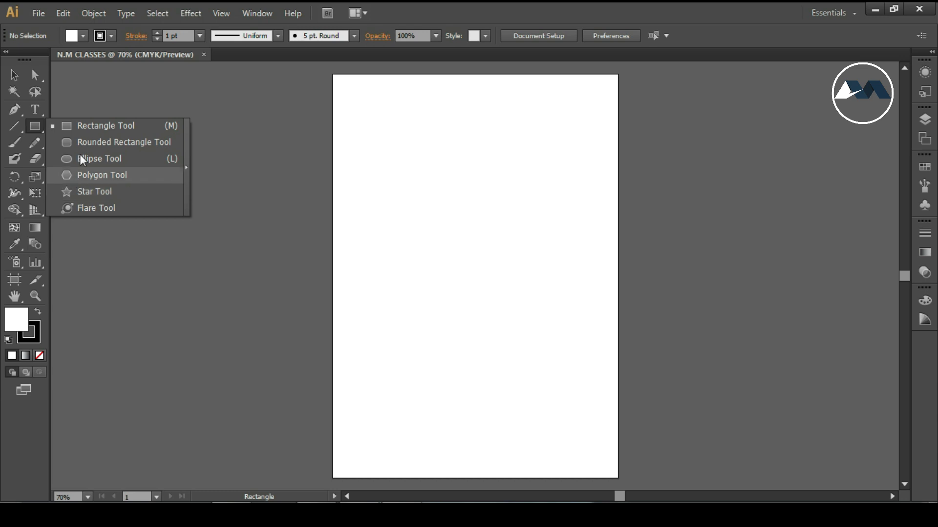
left_click(93, 131)
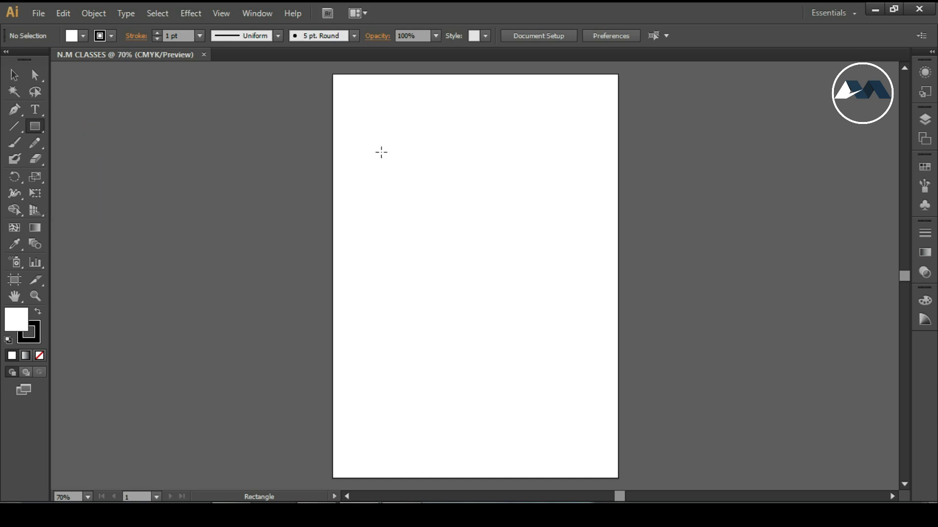
left_click_drag(370, 115, 765, 278)
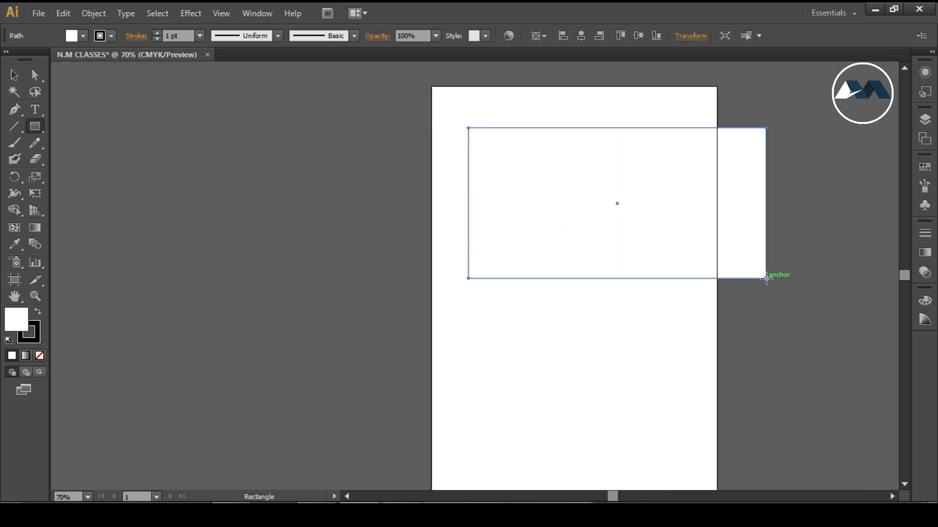
mouse_move(380, 149)
left_mouse_down()
mouse_move(416, 217)
mouse_move(235, 211)
left_mouse_up()
left_click_drag(269, 239, 340, 334)
mouse_move(397, 95)
left_mouse_down()
mouse_move(461, 279)
mouse_move(521, 303)
left_mouse_up()
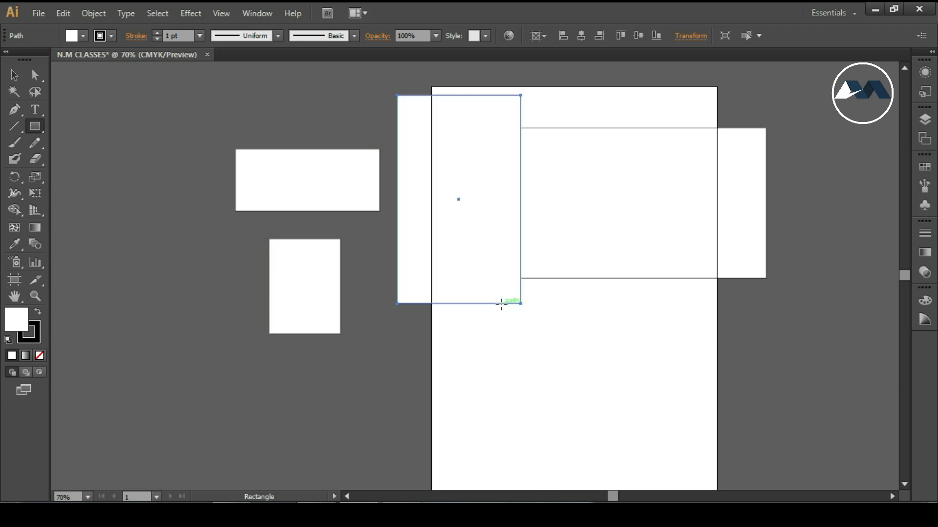
mouse_move(350, 130)
left_mouse_down()
mouse_move(509, 356)
mouse_move(565, 383)
left_mouse_up()
mouse_move(644, 380)
left_mouse_down()
mouse_move(469, 211)
mouse_move(458, 184)
left_mouse_up()
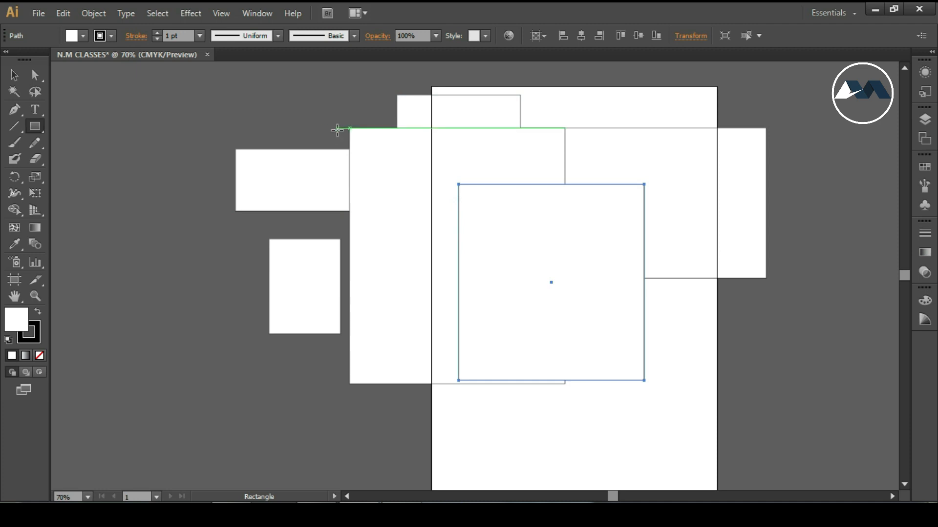
left_click_drag(300, 117, 350, 194)
left_click_drag(275, 95, 407, 296)
left_click_drag(249, 91, 453, 381)
left_click_drag(190, 77, 792, 426)
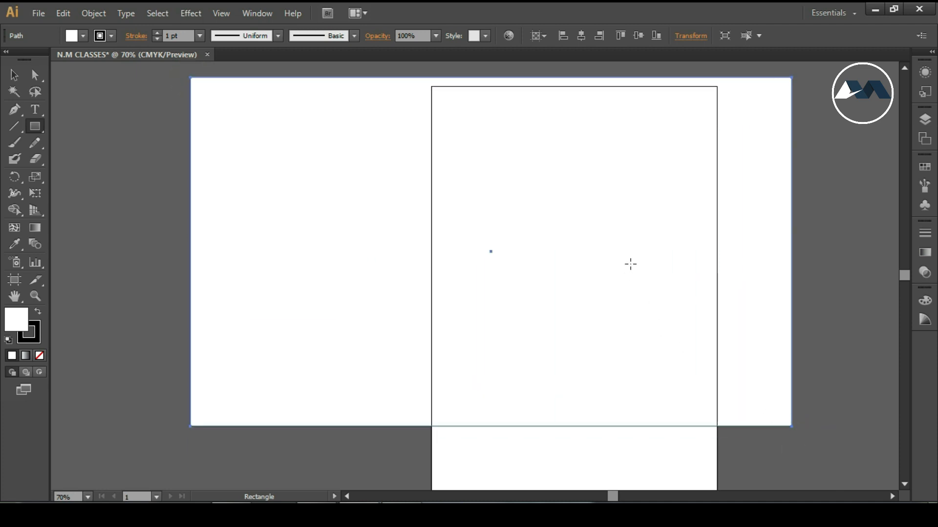
Delete four rectangles one at a time: the largest front one, the wide one, the tall one at the artboard's top and the outermost small one
key("Delete")
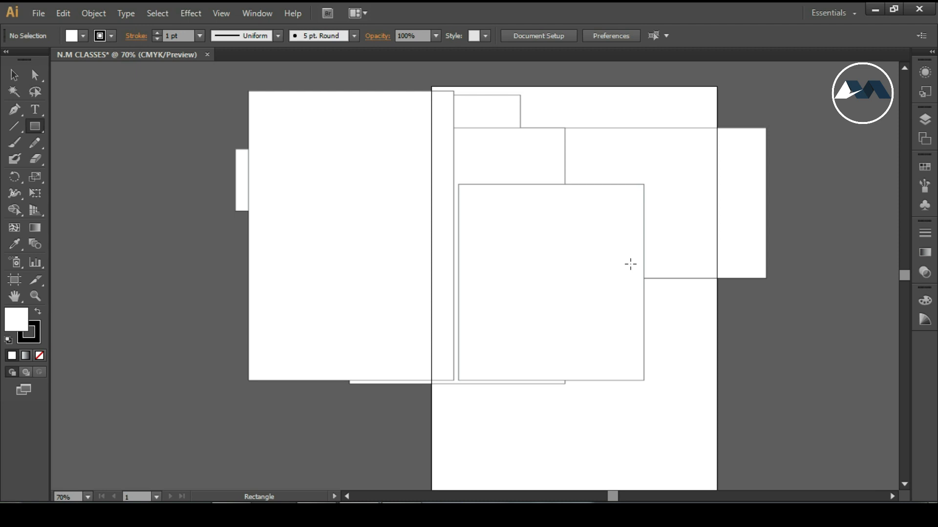
left_click(15, 74)
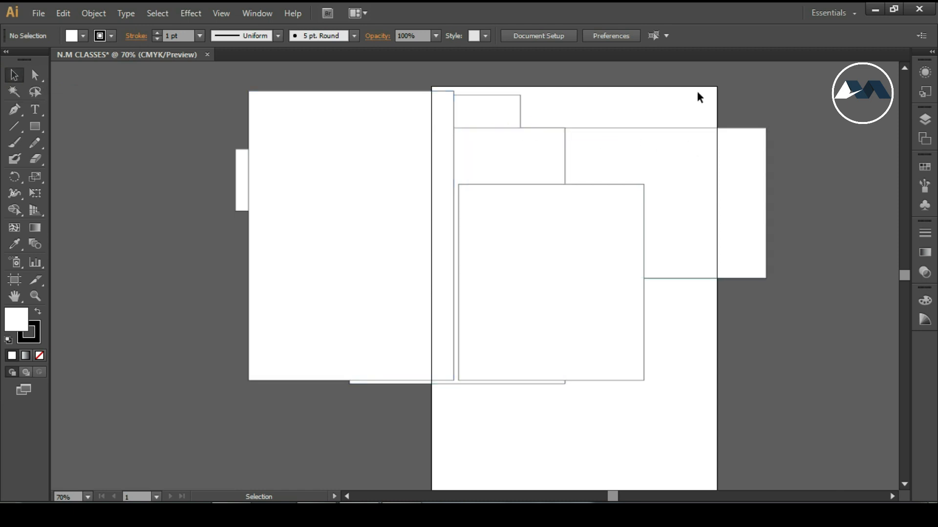
left_click(745, 164)
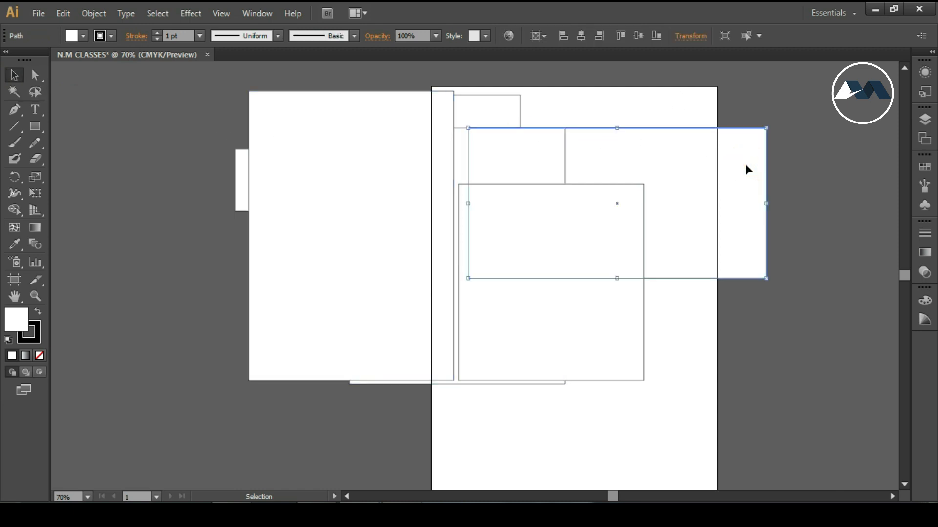
key("Delete")
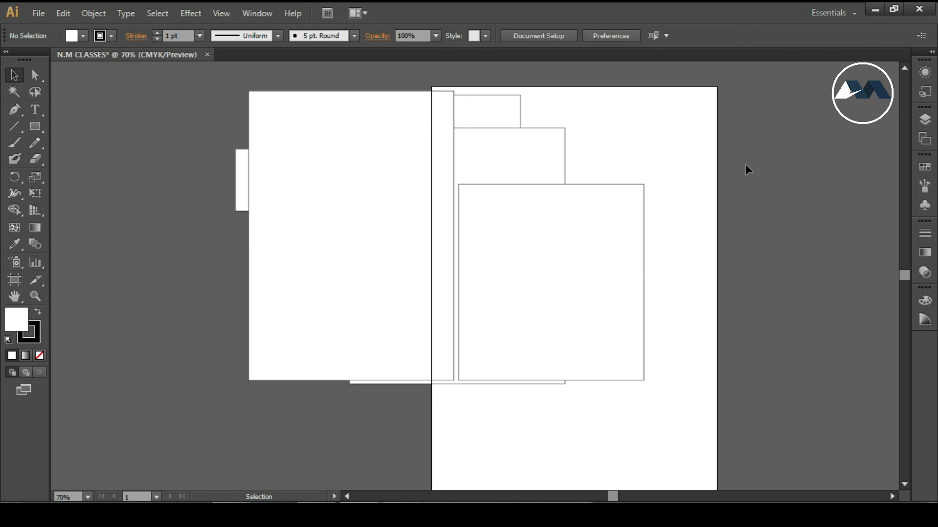
left_click(471, 105)
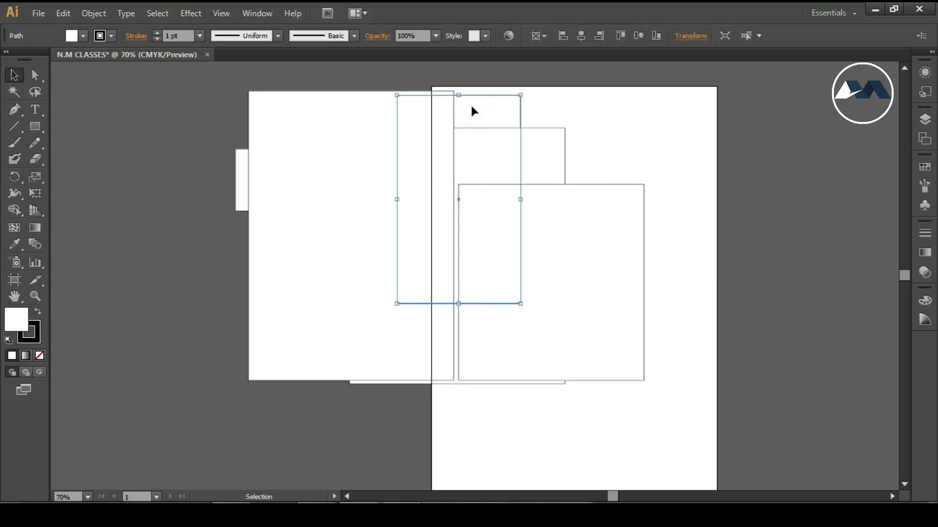
key("Delete")
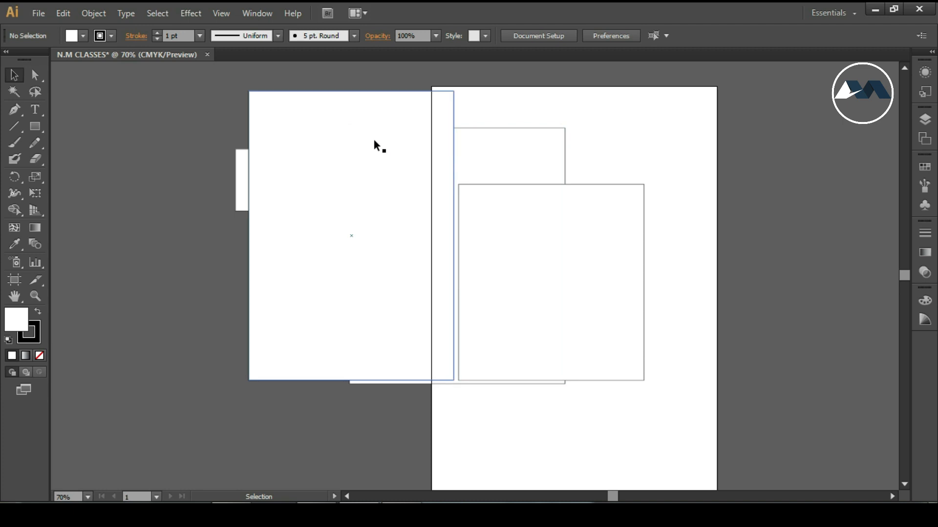
left_click(242, 172)
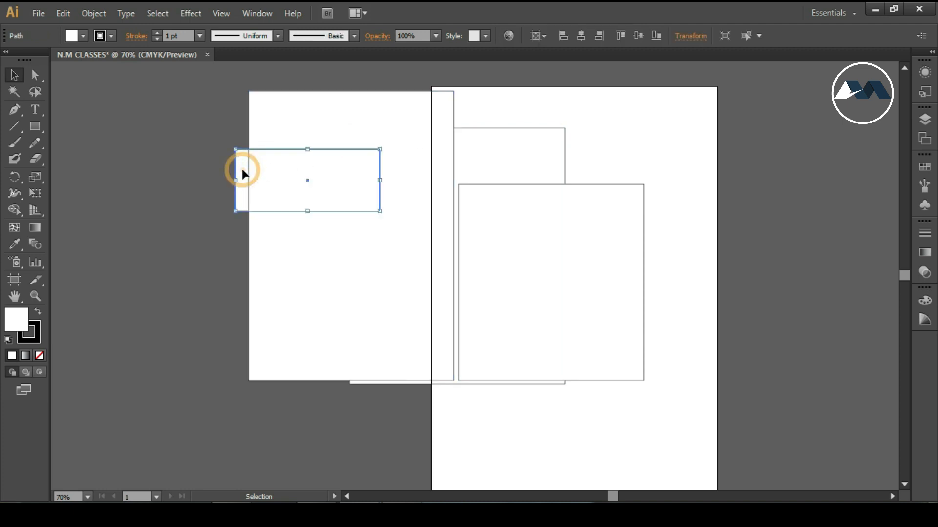
key("Delete")
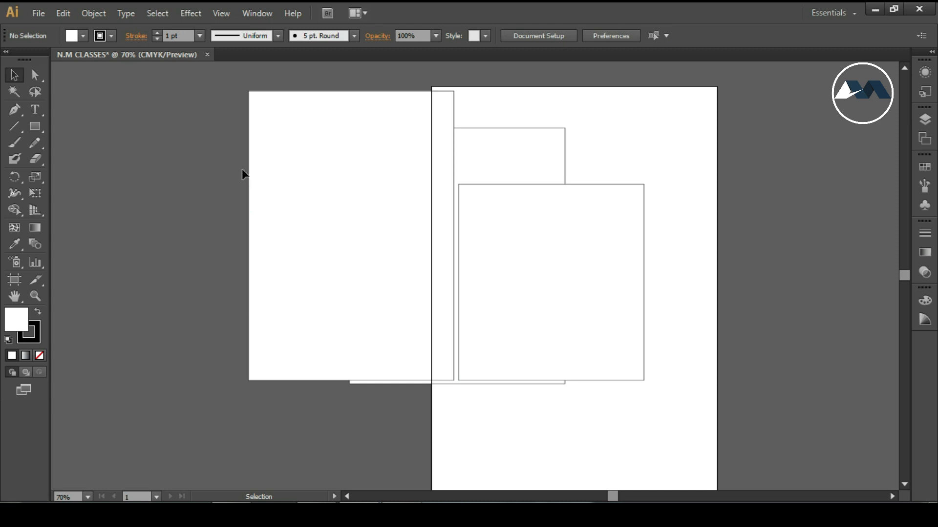
Select all the remaining overlapping rectangles with a selection marquee around them and delete them
left_click_drag(213, 76, 692, 442)
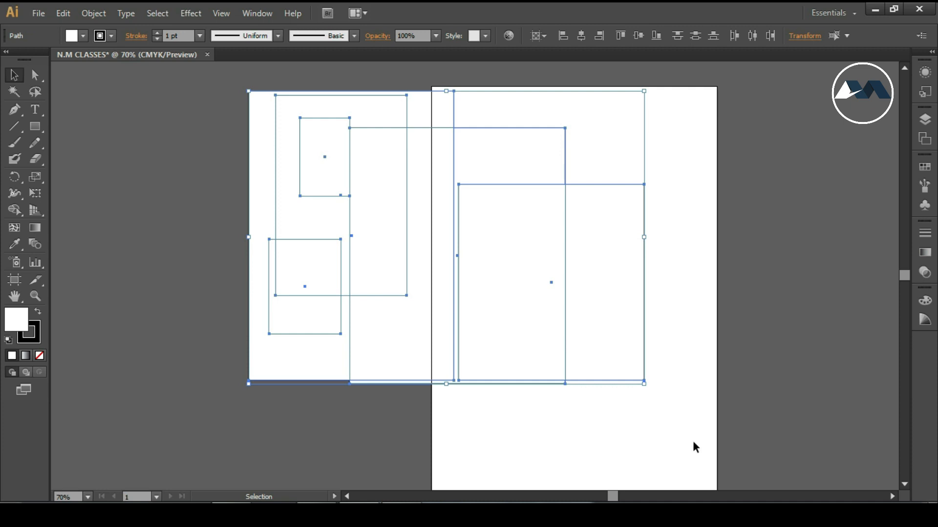
left_click_drag(186, 79, 687, 407)
left_click_drag(188, 93, 622, 442)
key("Delete")
Draw seven separate rectangles of different sizes scattered over the artboard, one of them crossing its edge
left_click_drag(31, 124, 61, 125)
left_click_drag(464, 124, 507, 166)
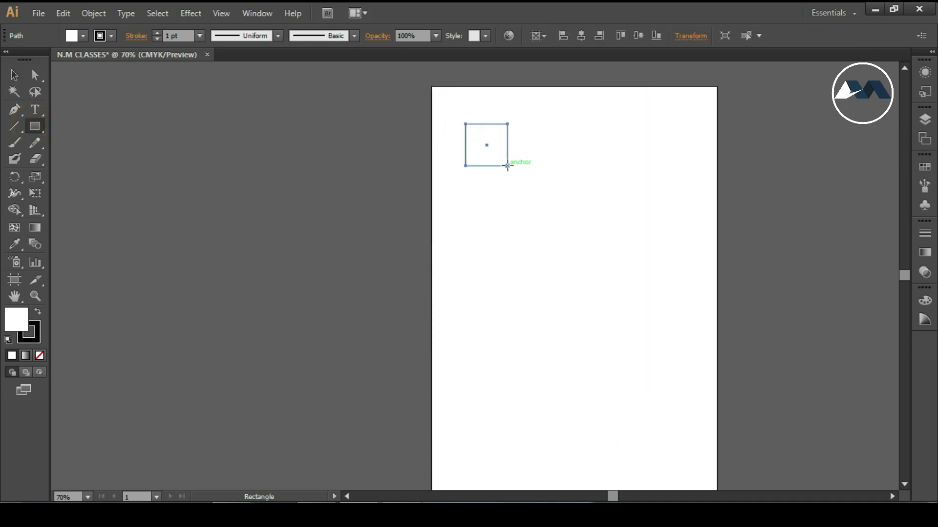
left_click_drag(501, 229, 574, 263)
left_click_drag(616, 99, 660, 148)
left_click_drag(579, 331, 671, 435)
left_click_drag(677, 234, 731, 302)
left_click_drag(449, 349, 487, 394)
Select all the scattered rectangles at once and deselect them, repeating the selection a second time
left_click(13, 75)
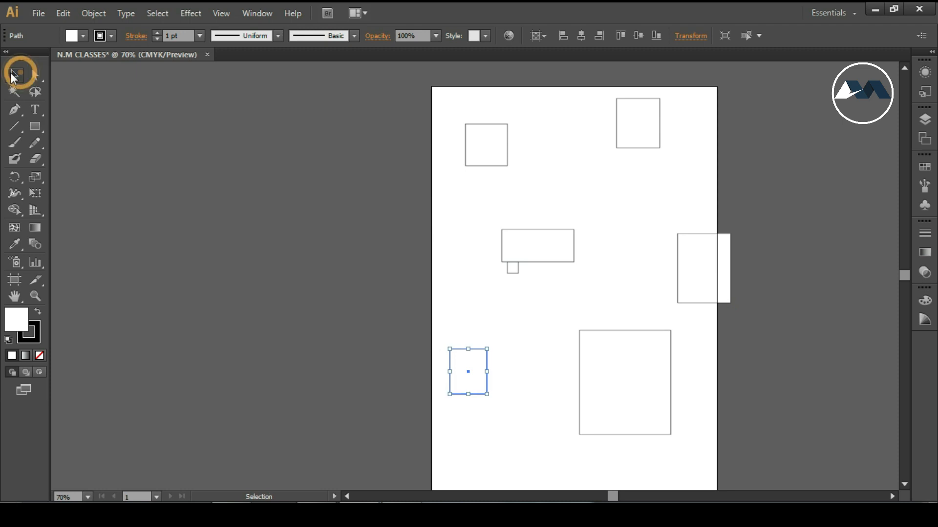
key("ctrl+a")
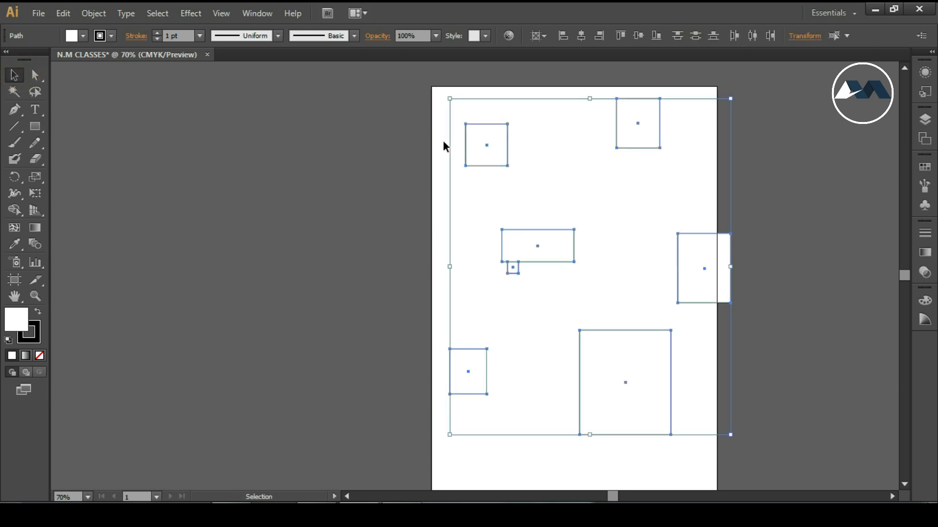
left_click(437, 109)
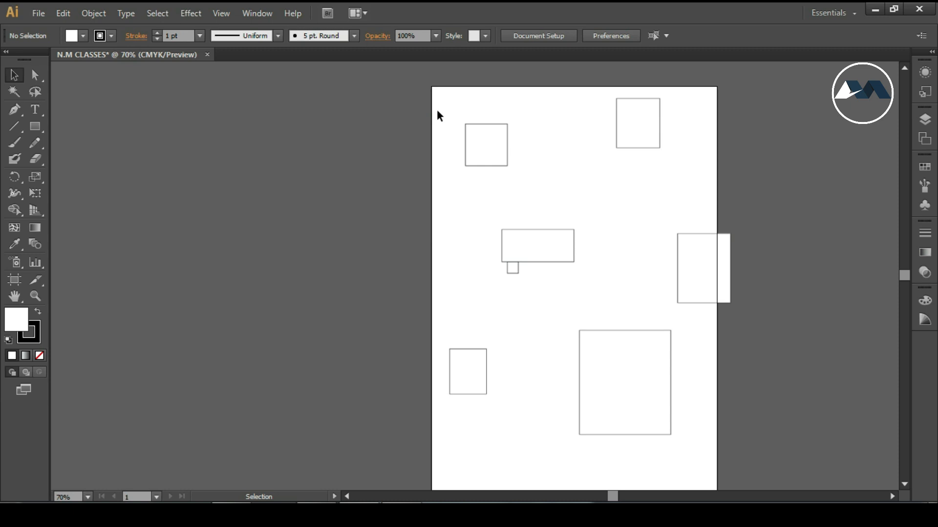
key("a")
key("ctrl+a")
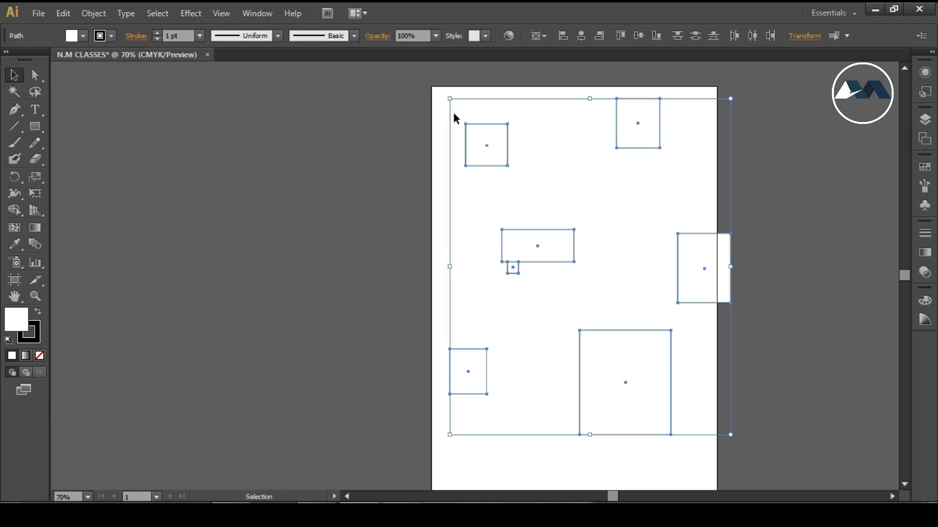
left_click(440, 105)
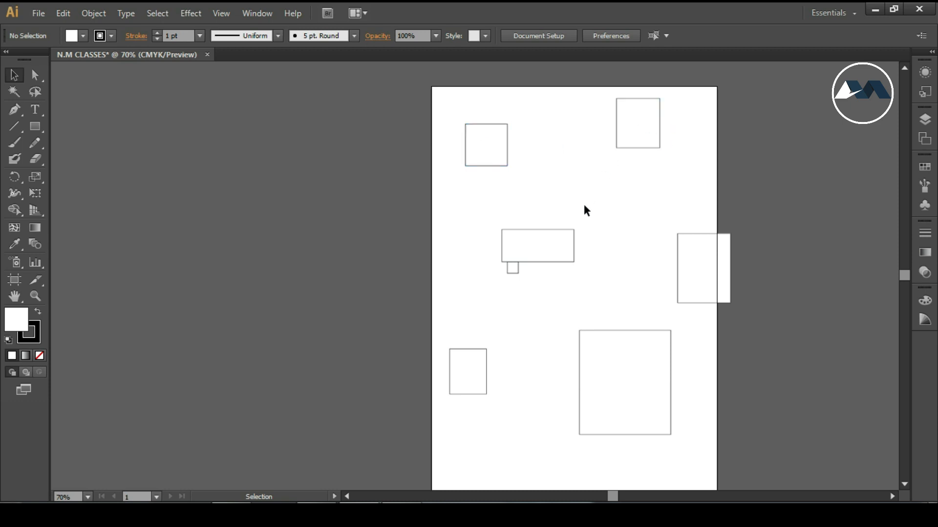
Add the five outer rectangles to one selection individually and delete them, and marquee-select and delete the remaining two in the middle
left_click(497, 147)
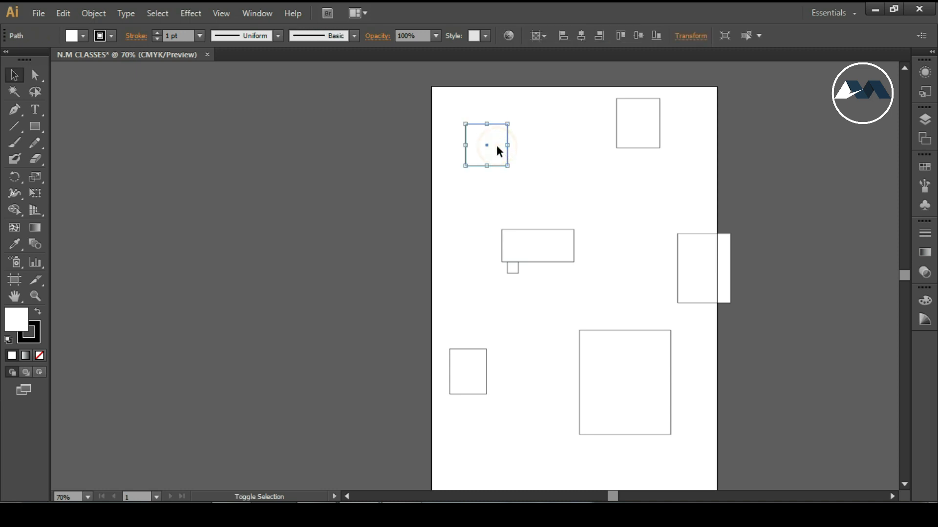
left_click(633, 127, "shift")
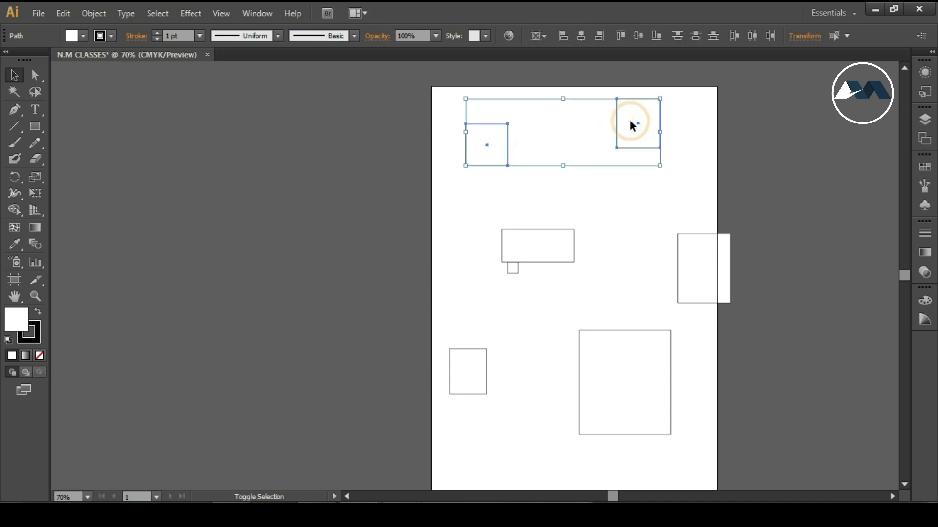
left_click(711, 287, "shift")
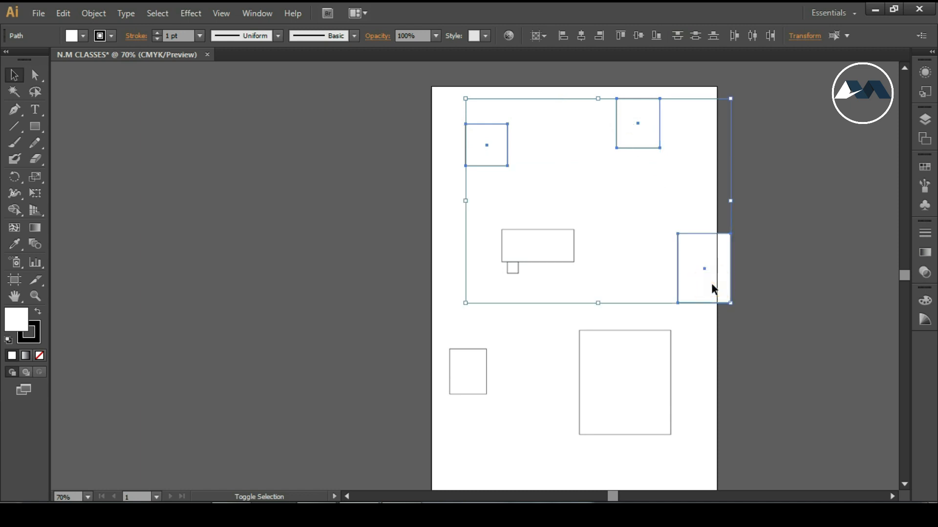
left_click(482, 360, "shift")
left_click(609, 360, "shift")
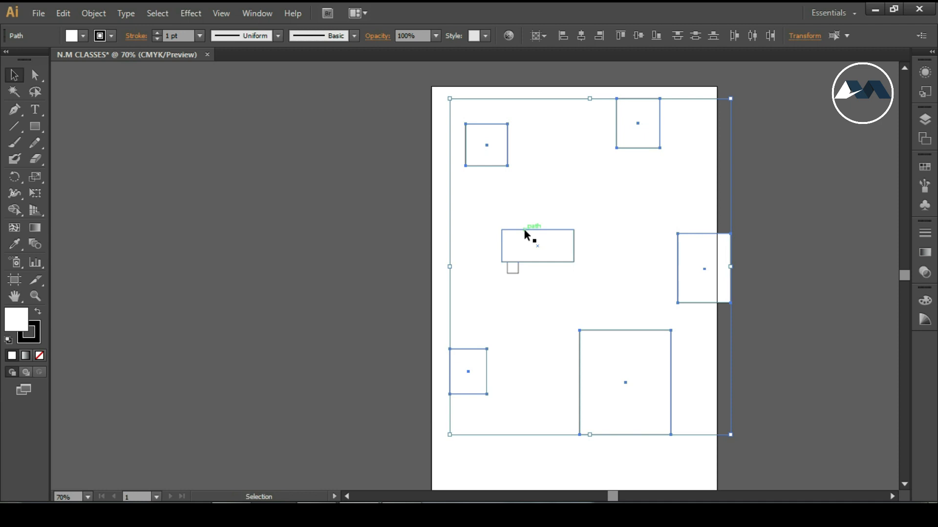
key("Delete")
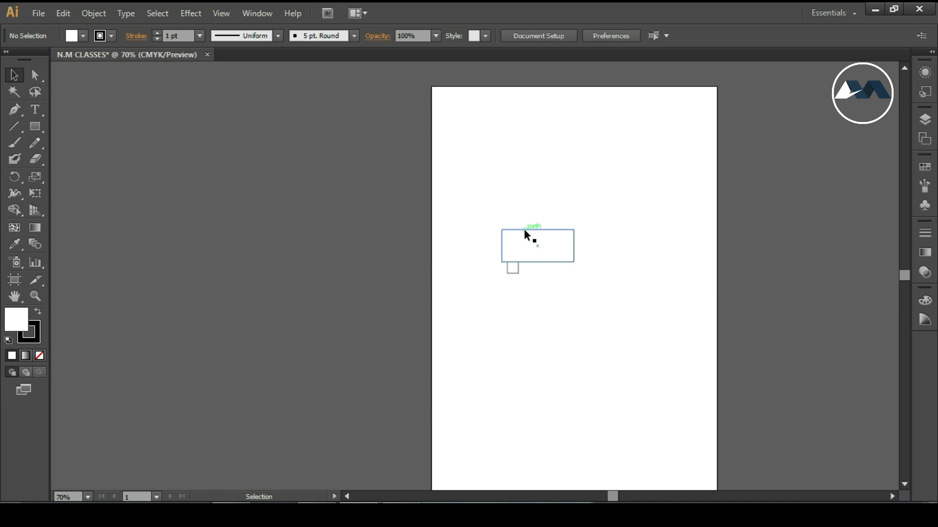
left_click_drag(459, 197, 634, 346)
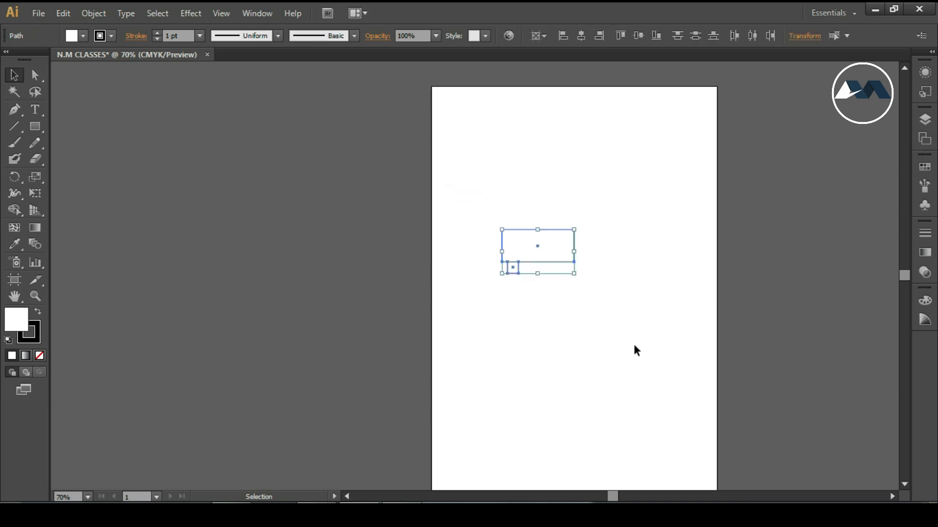
key("Delete")
Draw five overlapping rectangles across the artboard, ending with a very wide one that extends past both of its sides
left_click_drag(38, 128, 110, 128)
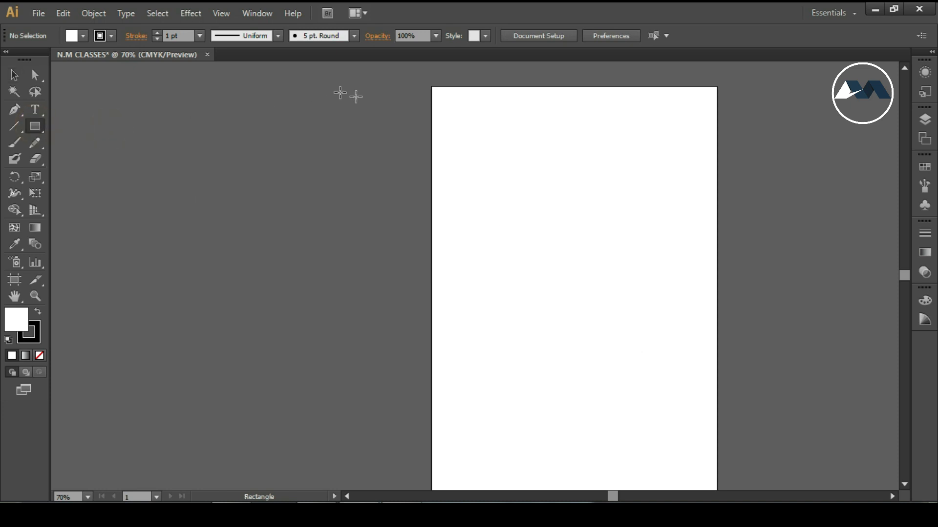
left_click_drag(438, 96, 475, 154)
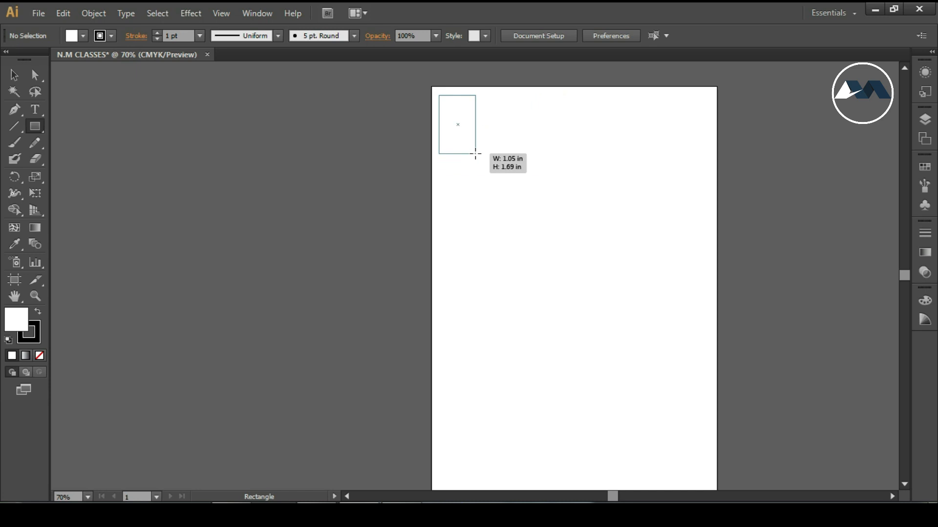
left_click_drag(475, 154, 543, 149)
left_click_drag(284, 152, 488, 223)
left_click_drag(592, 157, 733, 326)
left_click_drag(511, 216, 659, 362)
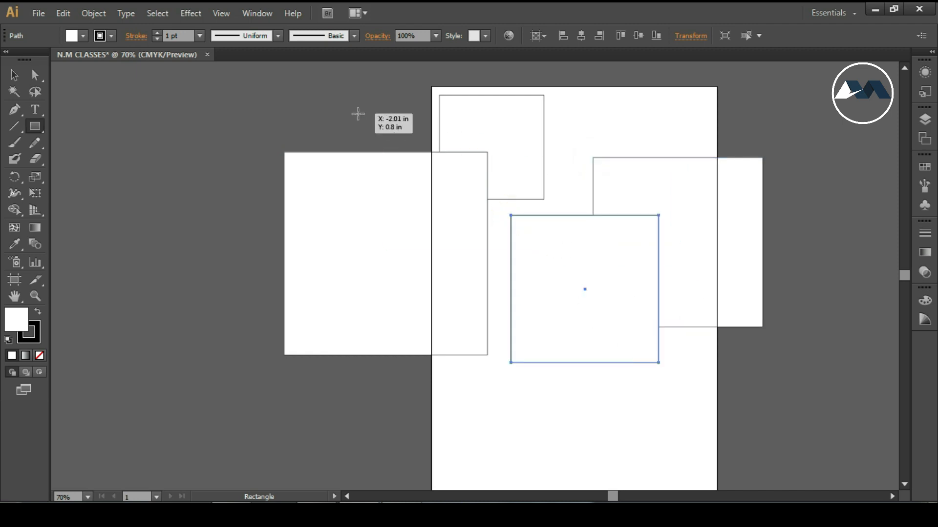
left_click_drag(341, 115, 835, 348)
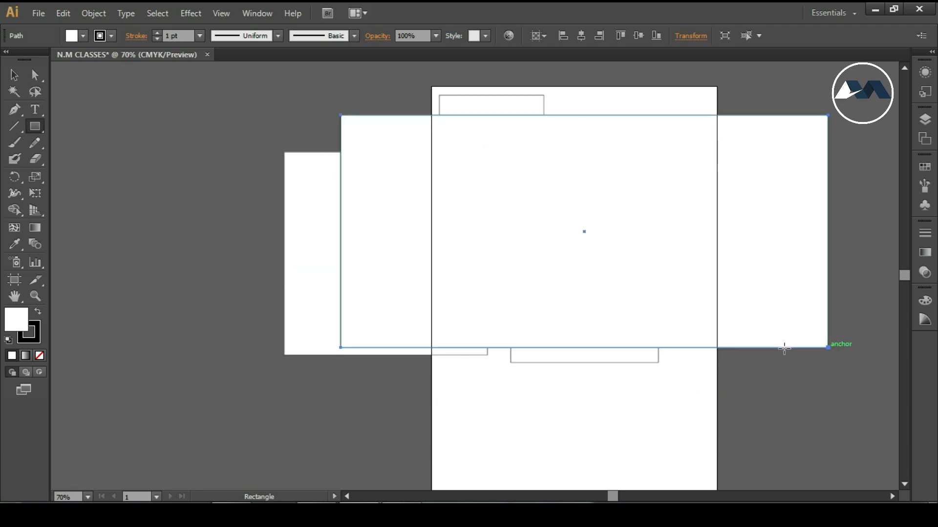
Select the five overlapping rectangles together with a marquee and delete them
left_click(14, 74)
left_click_drag(270, 104, 809, 421)
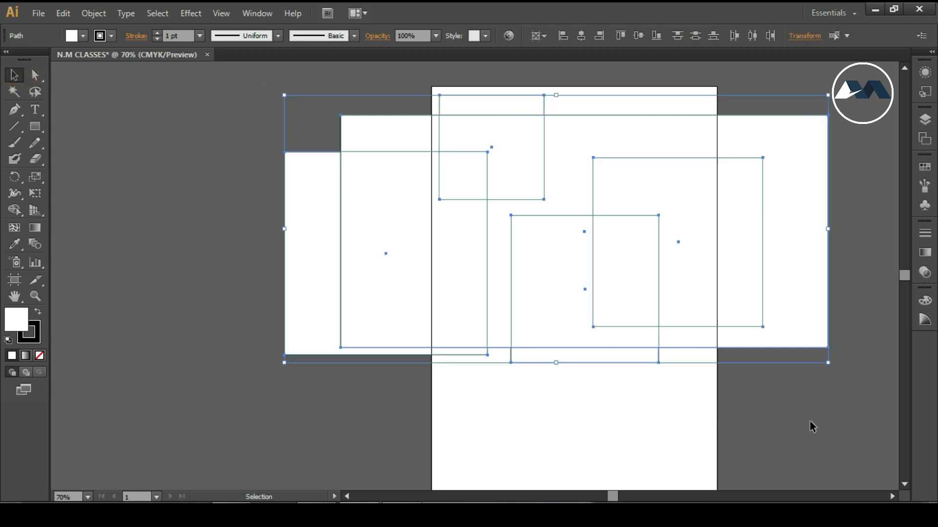
key("Delete")
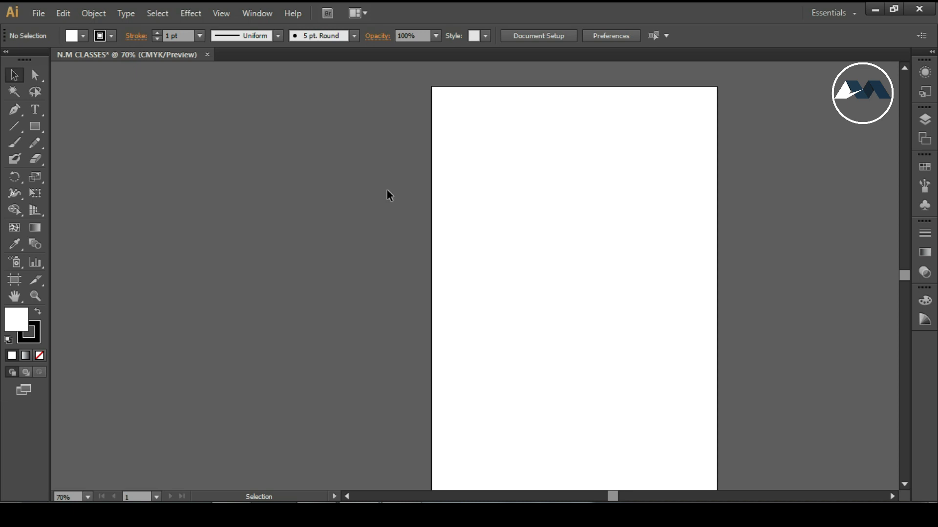
Draw a small square near the upper-left corner of the artboard and switch to the Selection tool
left_click_drag(35, 126, 60, 130)
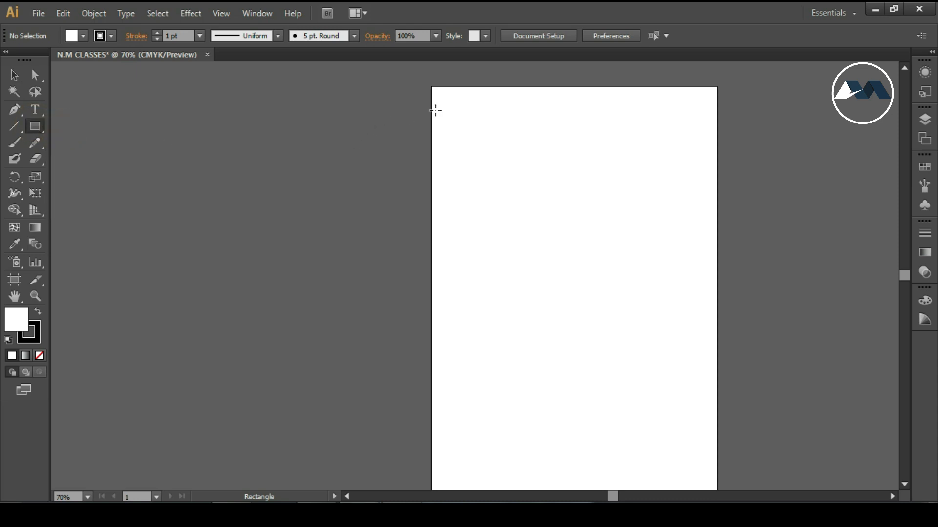
mouse_move(441, 107)
left_mouse_down()
mouse_move(481, 149)
mouse_move(477, 143)
left_mouse_up()
left_click(13, 75)
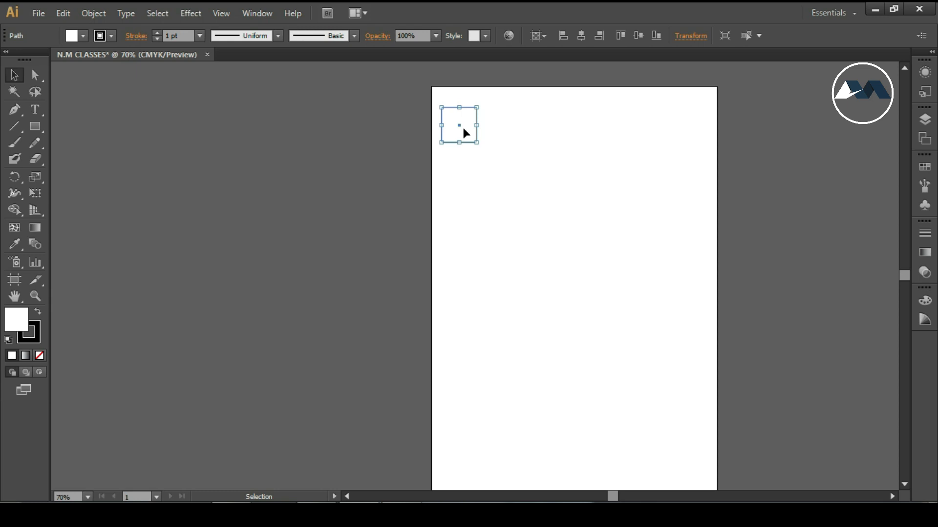
Make freely placed copies of the small square beside the original and delete those copies
left_click_drag(466, 133, 581, 139)
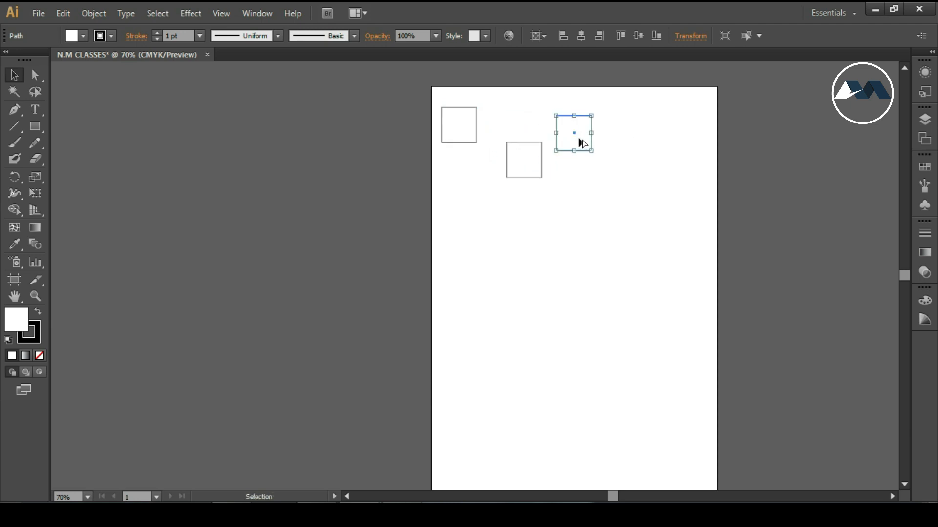
left_click_drag(519, 152, 514, 119)
left_click_drag(479, 213, 571, 118)
key("Delete")
Duplicate the small square with a constrained horizontal copy, offset about 1.59 in to its right
left_click(470, 120)
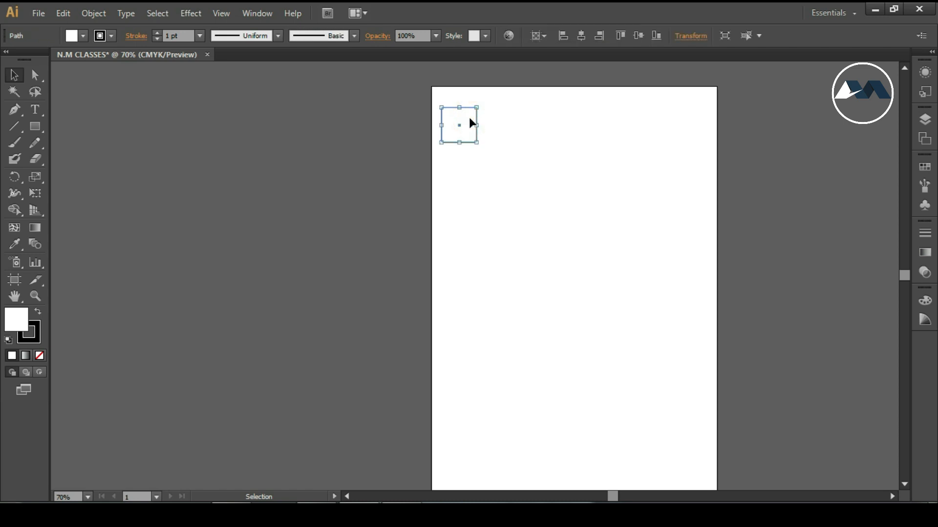
left_click_drag(465, 126, 522, 140)
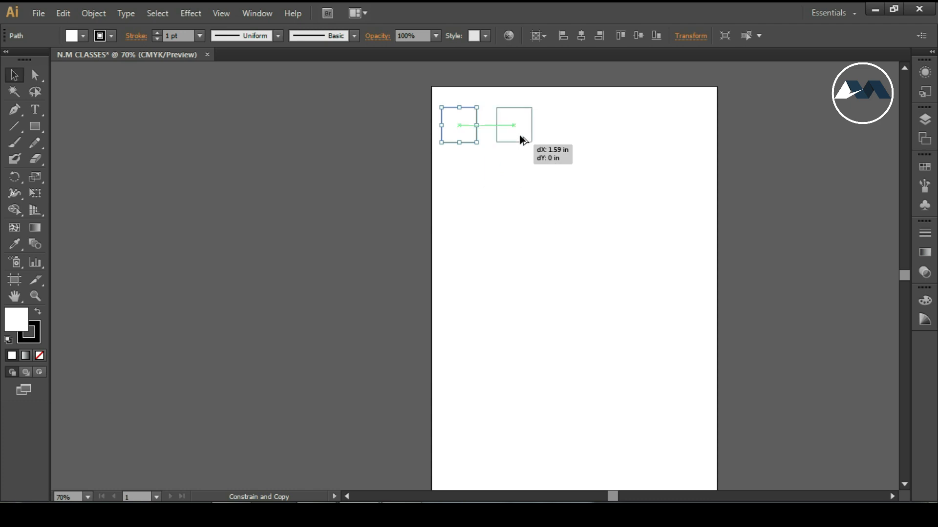
left_click_drag(520, 140, 521, 140)
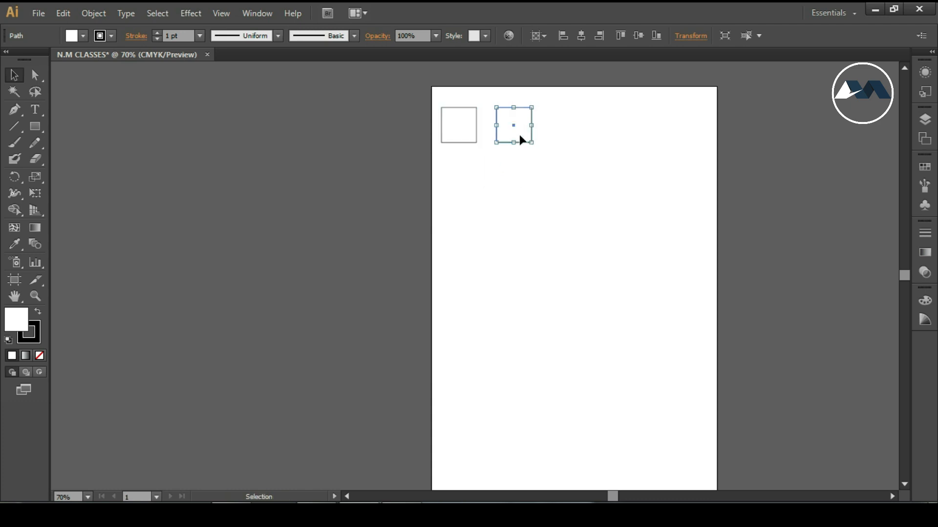
Copy the second square horizontally to form a third, and repeat the duplication to extend the row at equal spacing
left_click_drag(520, 135, 569, 137)
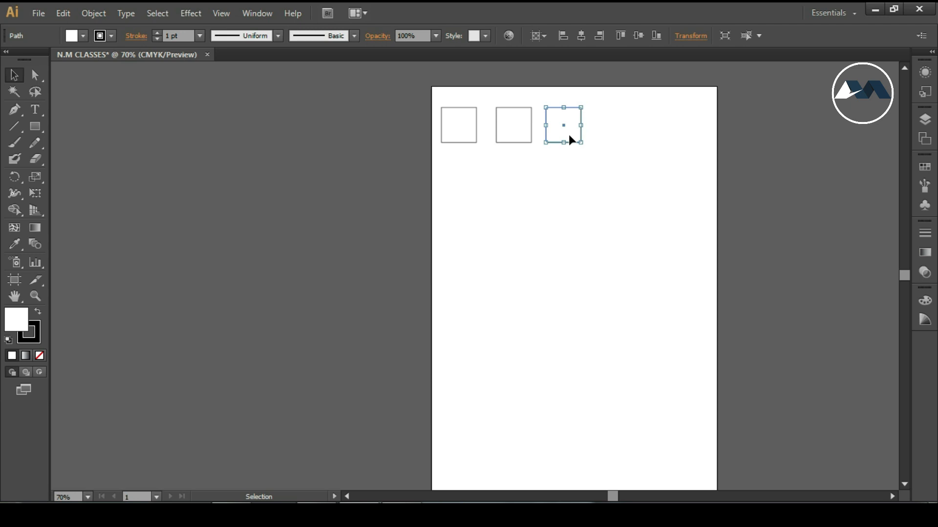
key("ctrl+d")
key("ctrl+d")
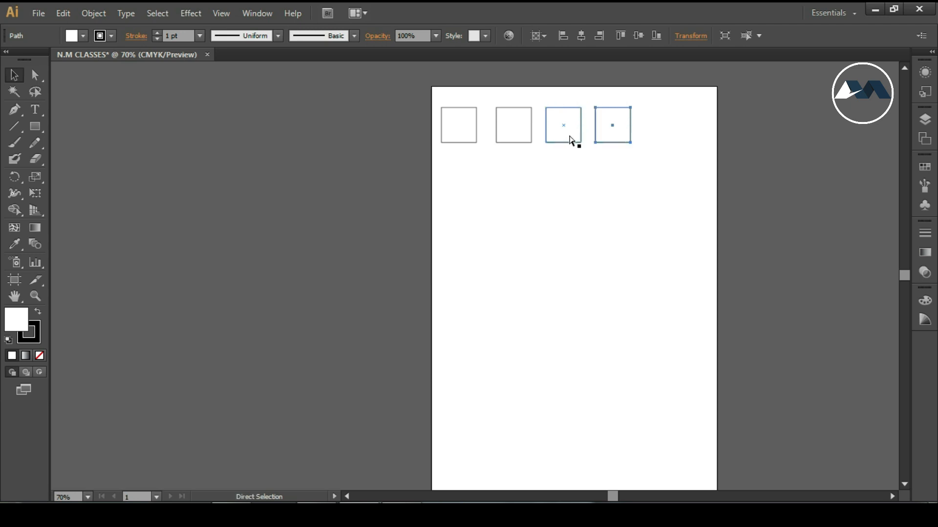
Repeat the horizontal duplication to extend the row of squares beyond the artboard, and delete every square from the third one onward
key("ctrl+d")
key("ctrl+d")
key("ctrl+d")
key("ctrl+d")
key("ctrl+d")
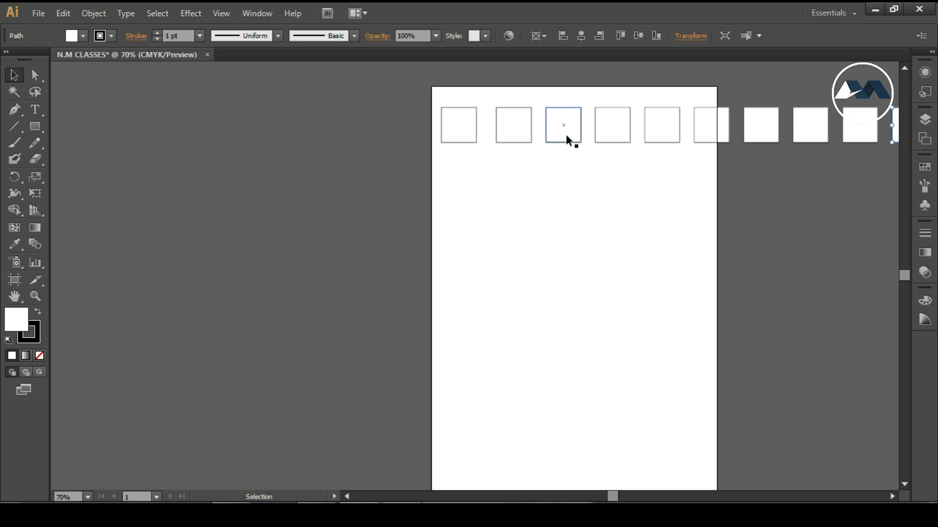
left_click_drag(550, 83, 896, 187)
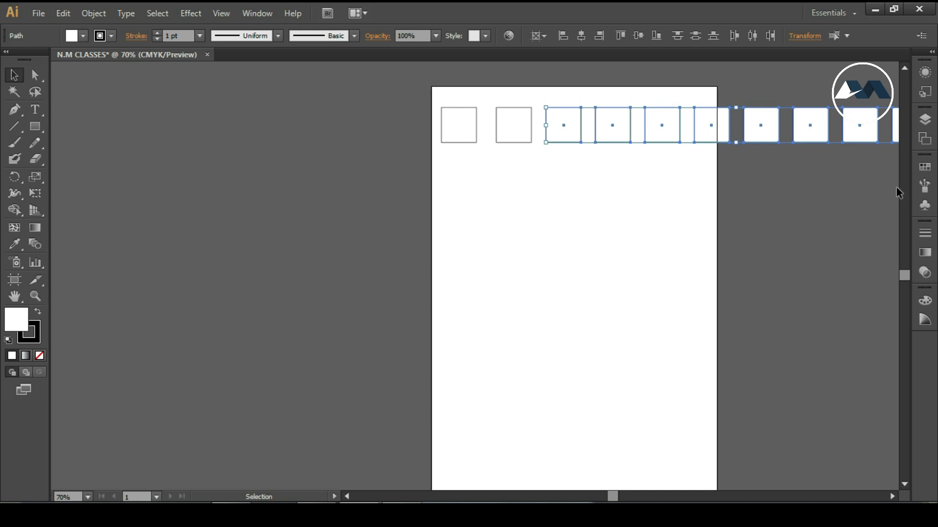
key("Delete")
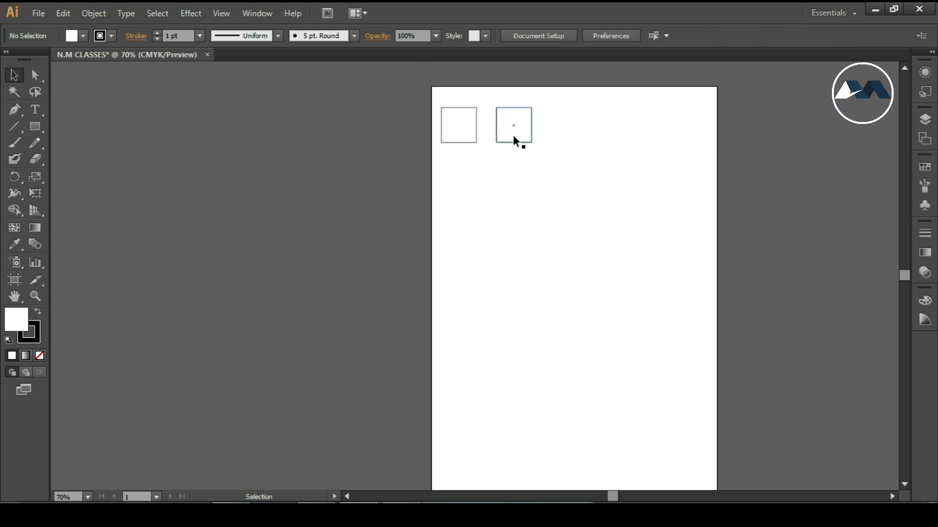
Place copies of the square below the first one and repeat the slightly offset duplication to build a slanting column down the artboard
left_click_drag(513, 135, 464, 235)
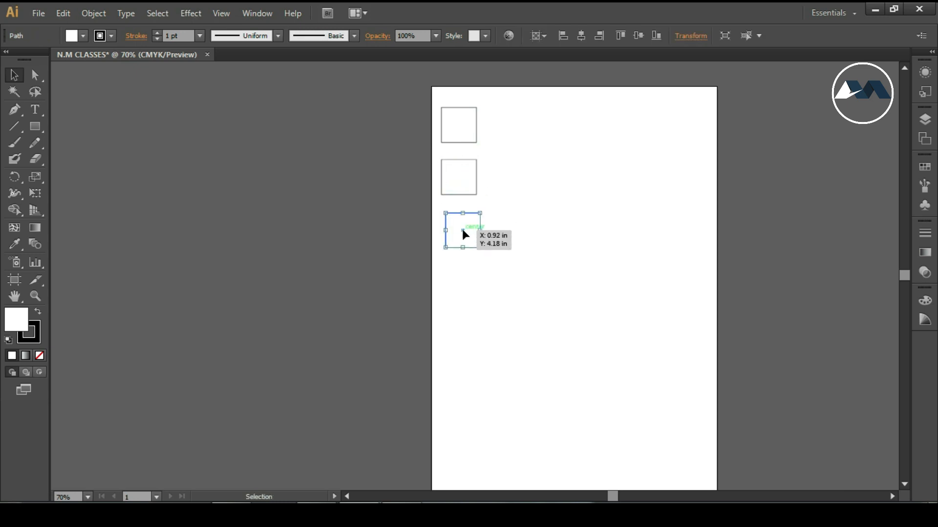
key("ctrl+d")
key("ctrl+d")
key("ctrl+d")
key("ctrl+d")
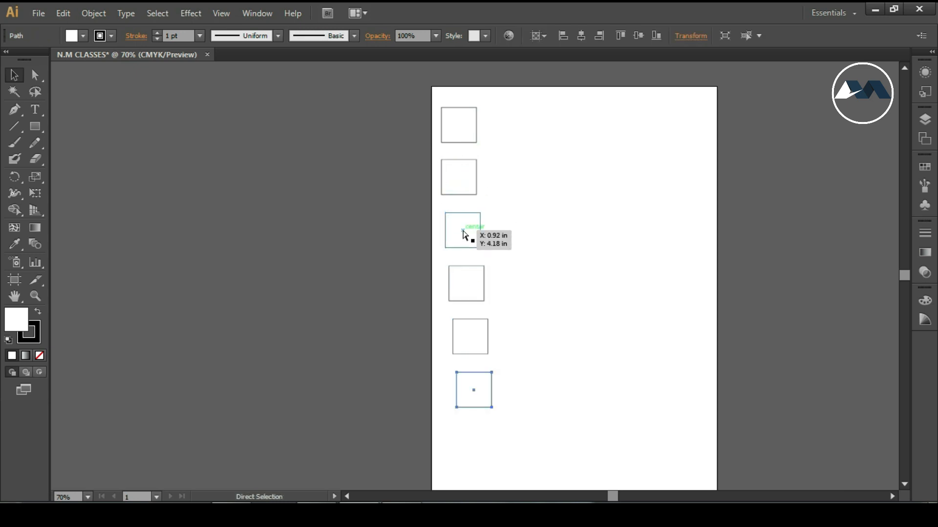
key("ctrl+d")
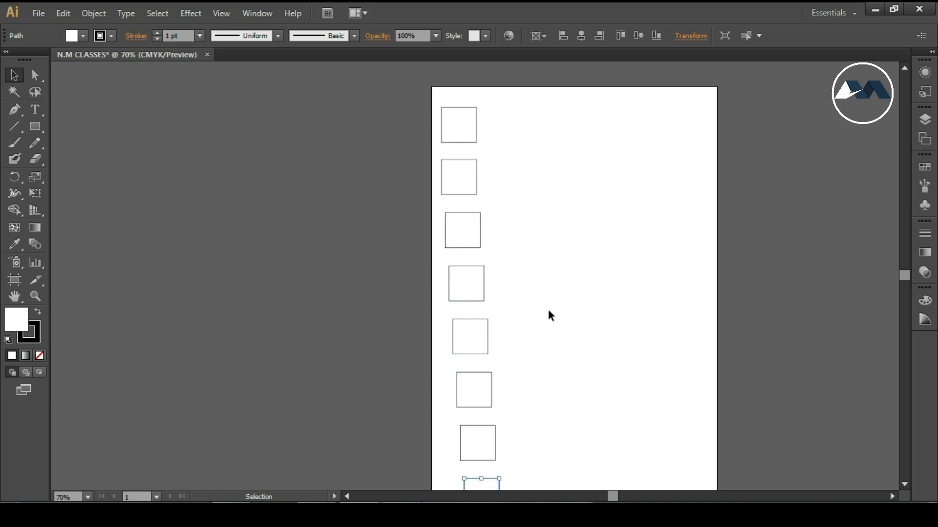
Delete all the squares in the slanting column, including the original
scroll(542, 269, "down", 1)
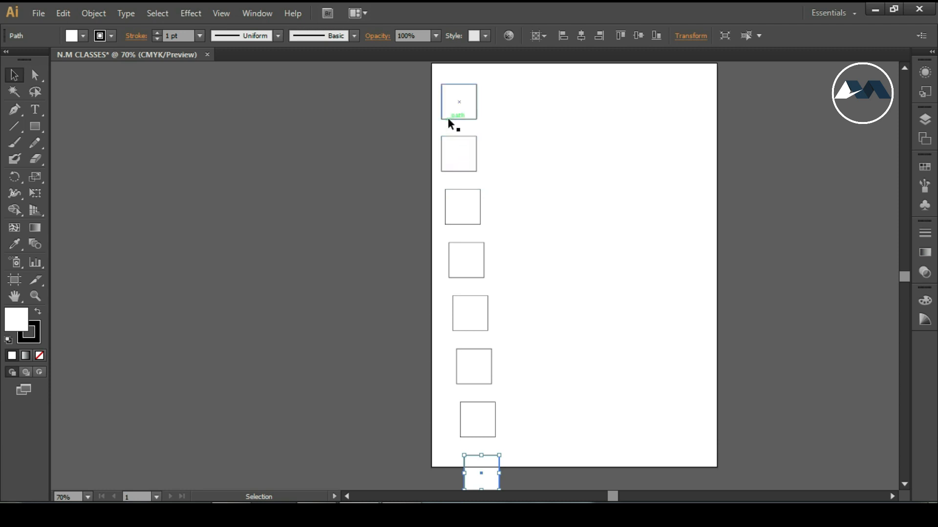
left_click_drag(518, 459, 428, 120)
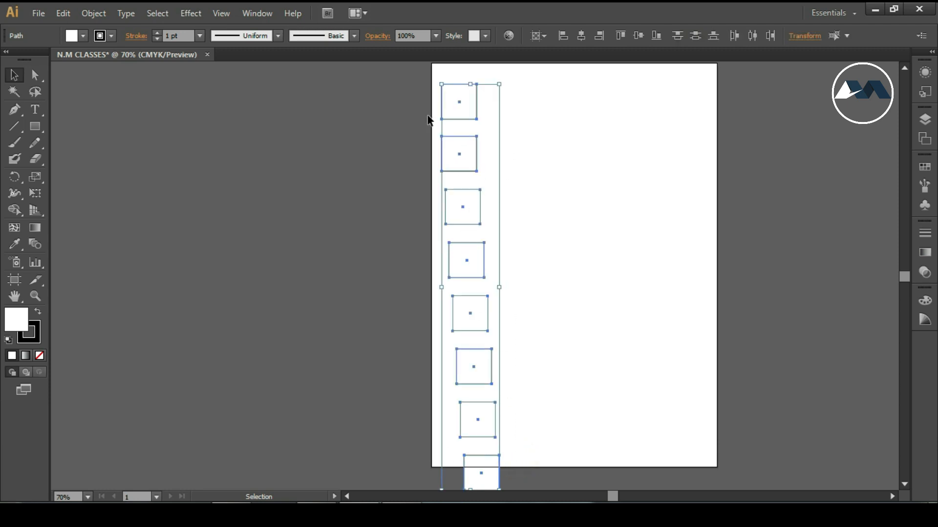
key("Delete")
Draw a new small square near the artboard's upper-left corner and switch to the Selection tool
scroll(481, 187, "up", 2)
left_click(35, 126)
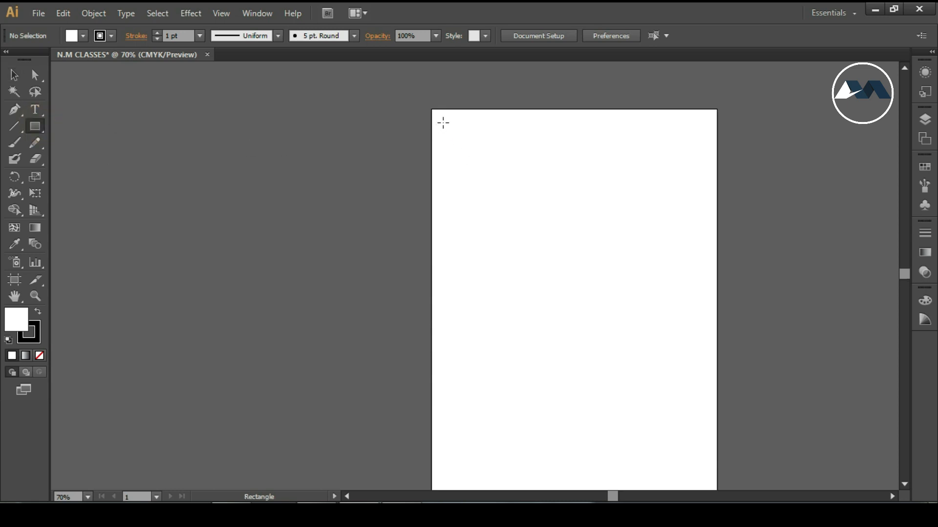
left_click_drag(443, 123, 455, 145)
left_click(14, 75)
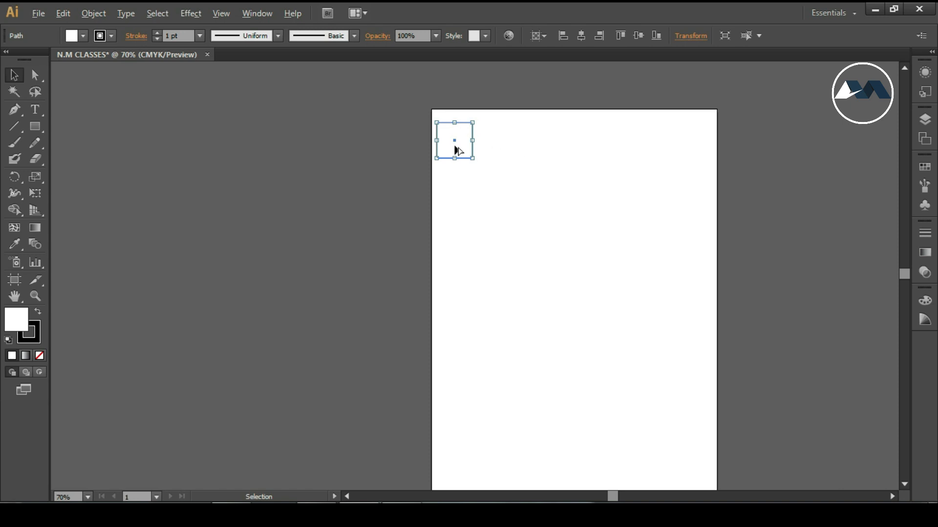
Copy the square straight down with a small gap and repeat the duplication to form a vertical column of nine squares
left_click(455, 150, "shift")
left_click_drag(454, 148, 457, 191)
key("ctrl+d")
key("ctrl+d")
key("ctrl+d")
key("ctrl+d")
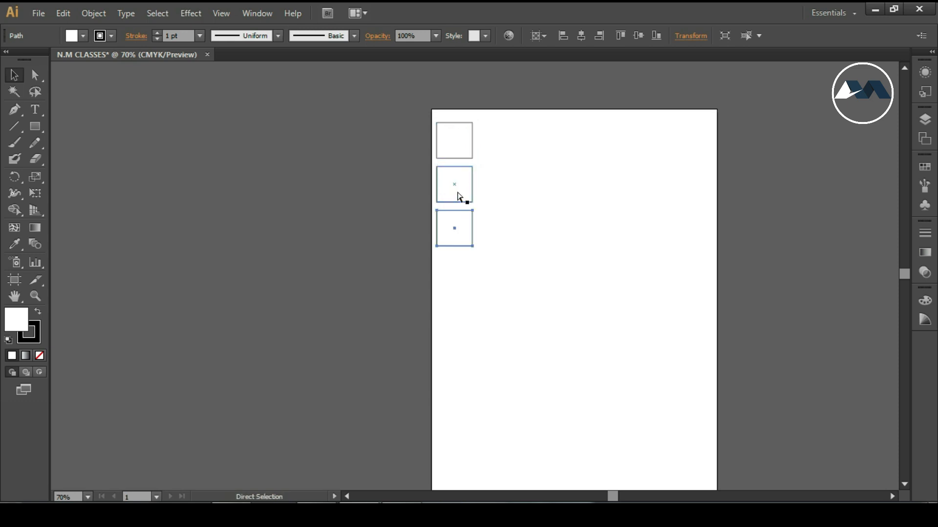
key("ctrl+d")
key("ctrl+d")
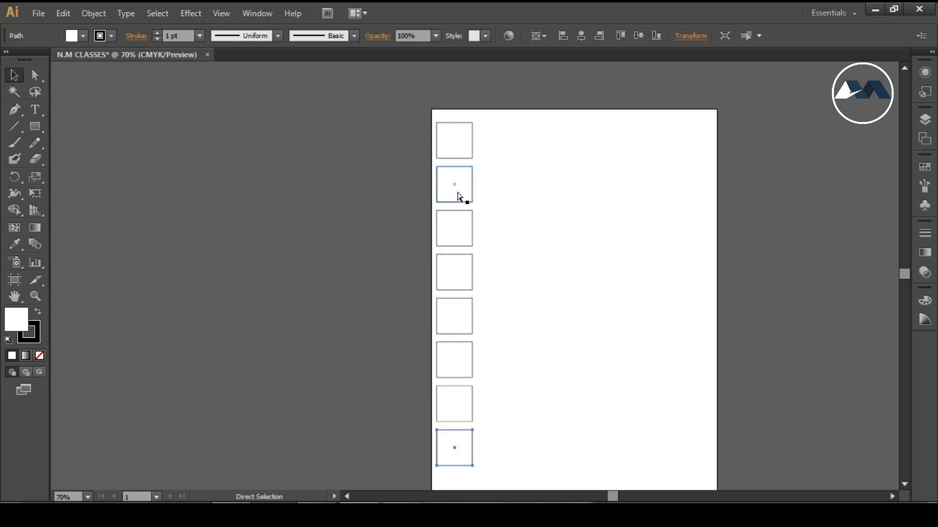
key("ctrl+d")
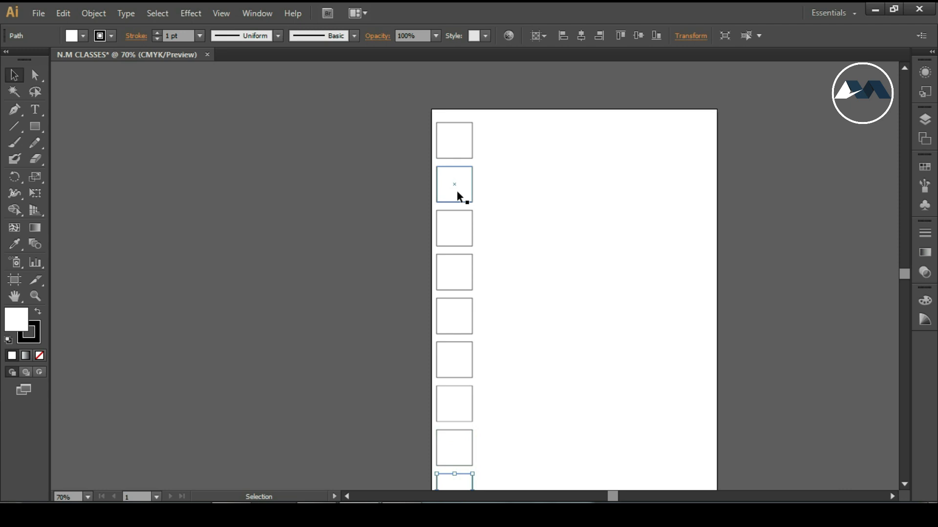
Undo the repeated duplications until only the top three squares of the column remain
key("a")
key("ctrl+z")
key("ctrl+z")
key("ctrl+z")
key("ctrl+z")
key("ctrl+z")
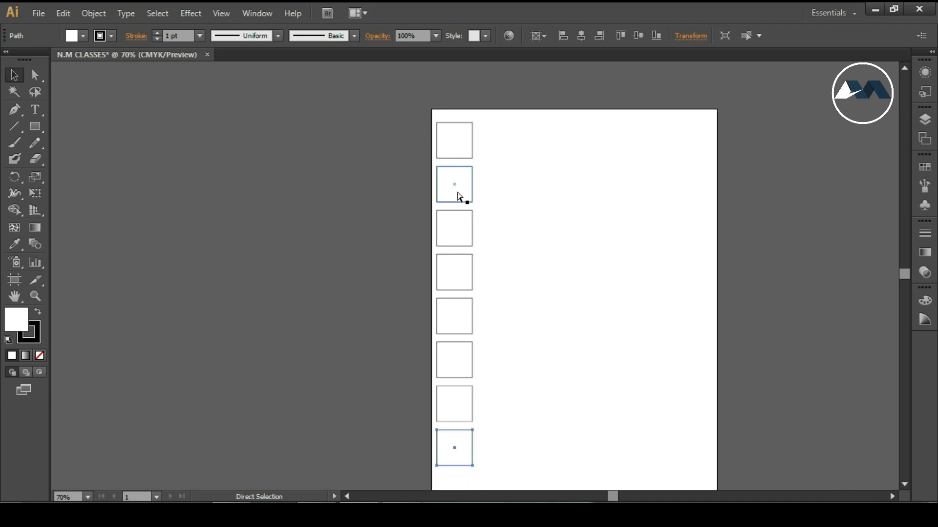
key("ctrl+z")
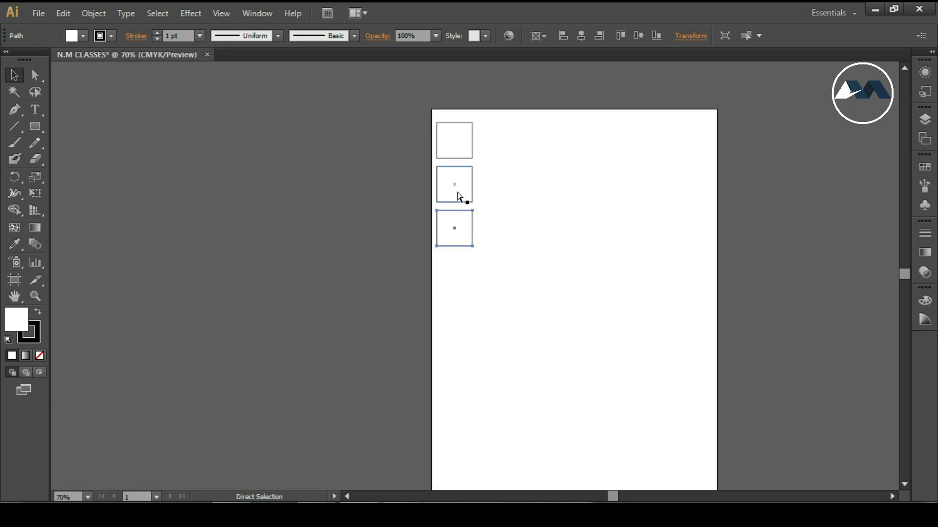
Repeat the downward duplication six times to rebuild the column of nine squares
key("ctrl+d")
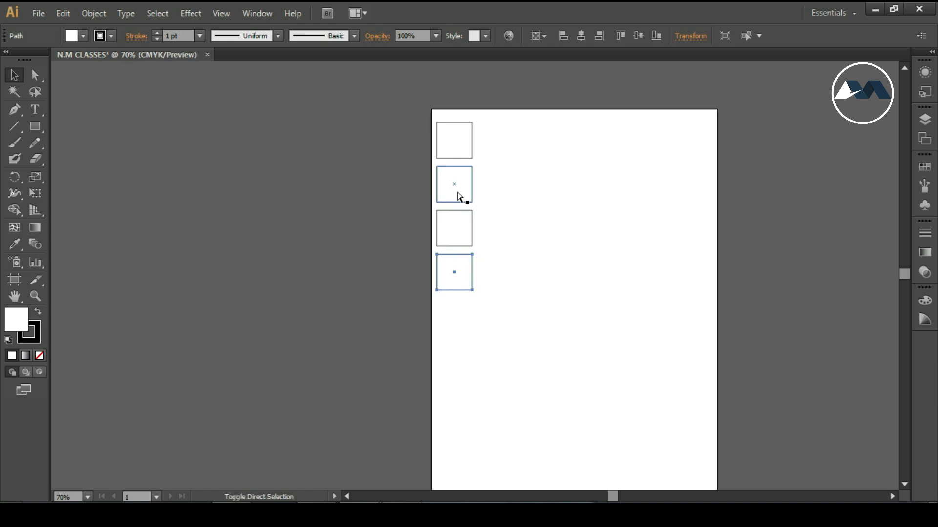
key("ctrl+d")
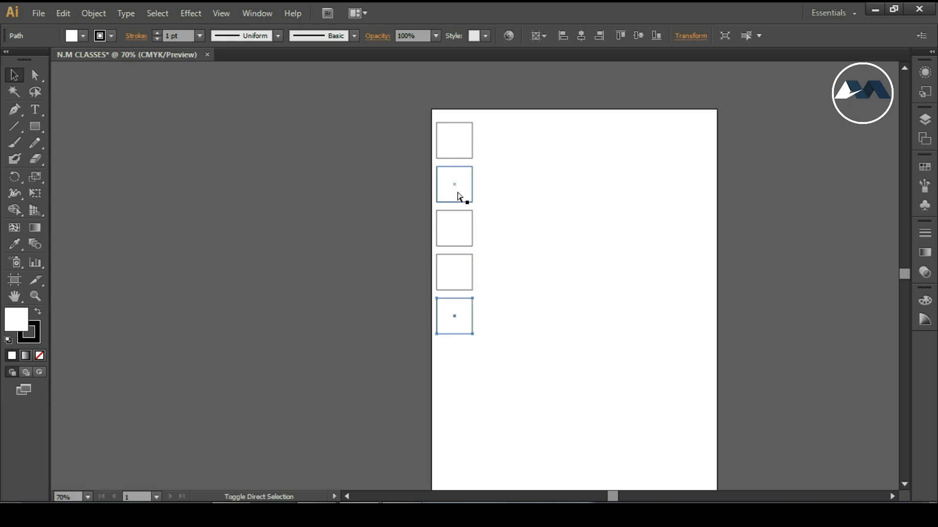
key("ctrl+d")
key("ctrl+d")
key("ctrl+d")
key("ctrl+d")
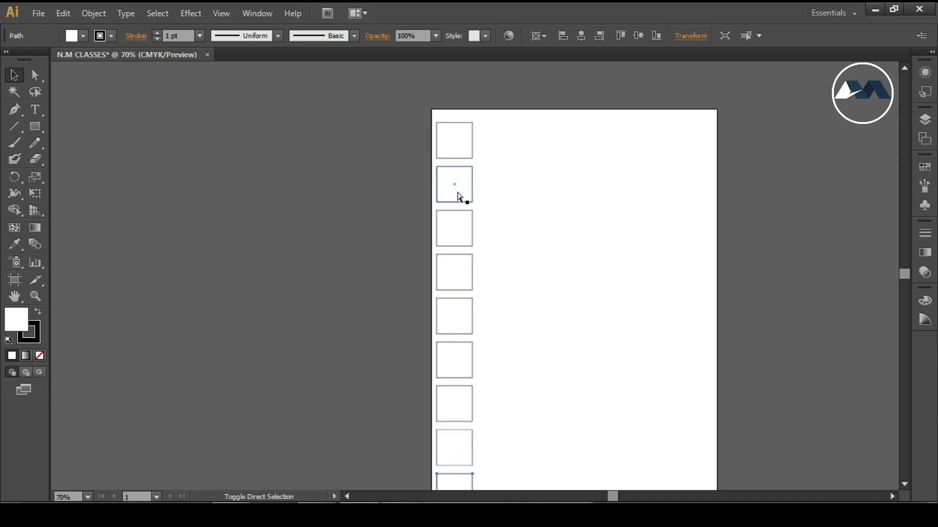
Undo the last six duplications to return to three squares
key("ctrl+z")
key("ctrl+z")
key("ctrl+z")
key("ctrl+z")
key("ctrl+z")
key("ctrl+z")
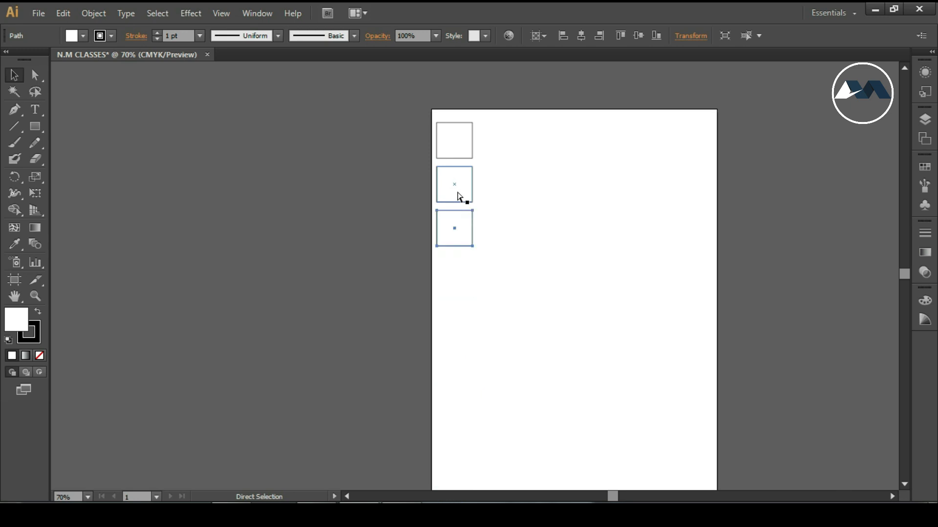
Repeat the downward duplication four times to extend the column to seven squares
key("ctrl+d")
key("ctrl+d")
key("ctrl+d")
key("ctrl+d")
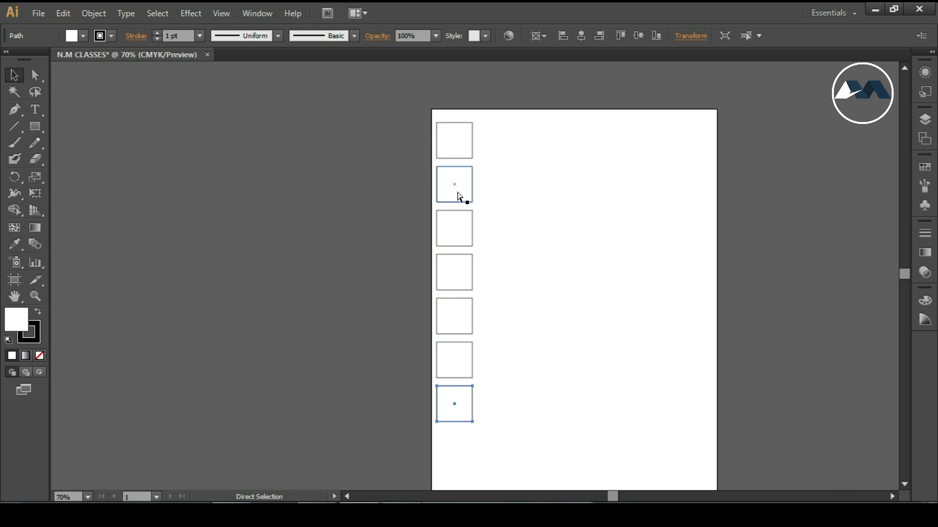
Practise undoing and redoing the column's duplications several steps at a time, finishing with a series of undos
key("ctrl+z")
key("ctrl+z")
key("ctrl+z")
key("ctrl+shift+z")
key("ctrl+shift+z")
key("ctrl+shift+z")
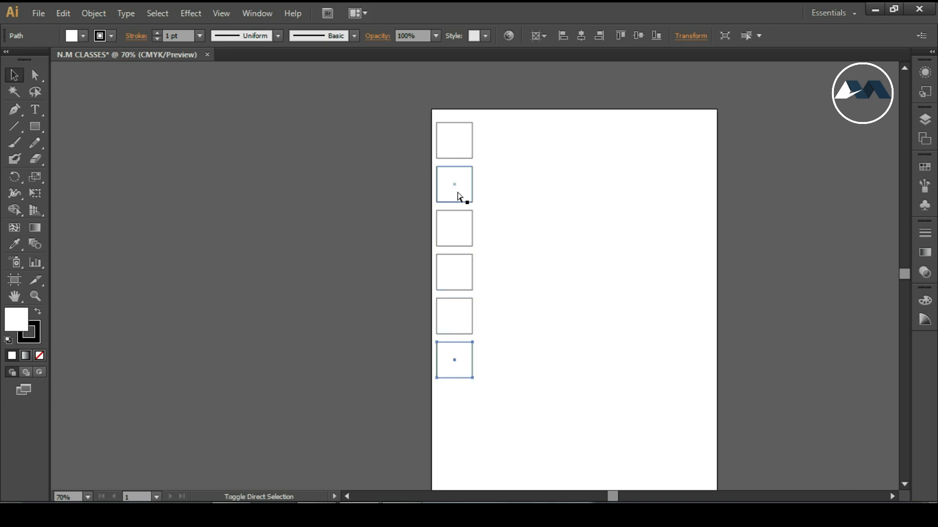
key("ctrl+shift+z")
key("ctrl+z")
key("ctrl+z")
key("ctrl+z")
key("ctrl+z")
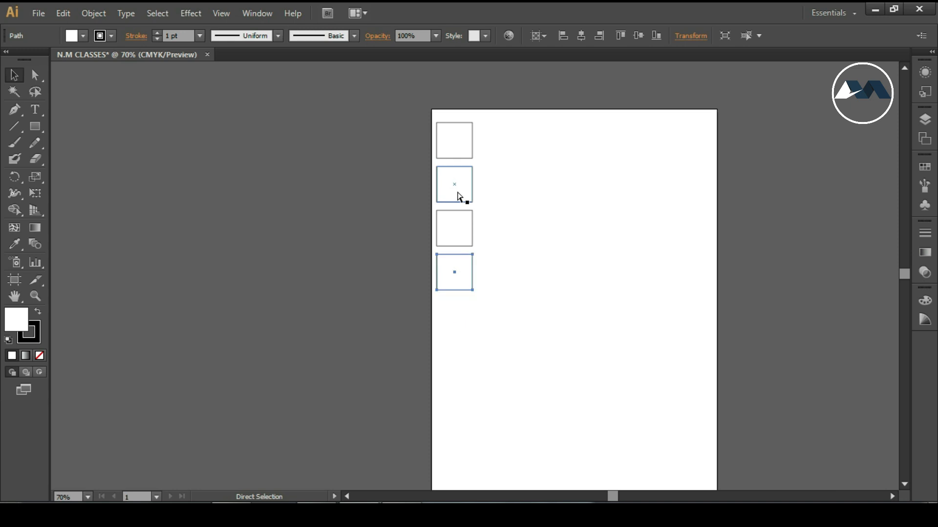
Redo the undone duplications to restore the column to eight squares
key("ctrl+shift+a")
left_click(460, 278)
key("ctrl+shift+z")
key("ctrl+shift+z")
key("ctrl+shift+z")
key("ctrl+shift+z")
key("v")
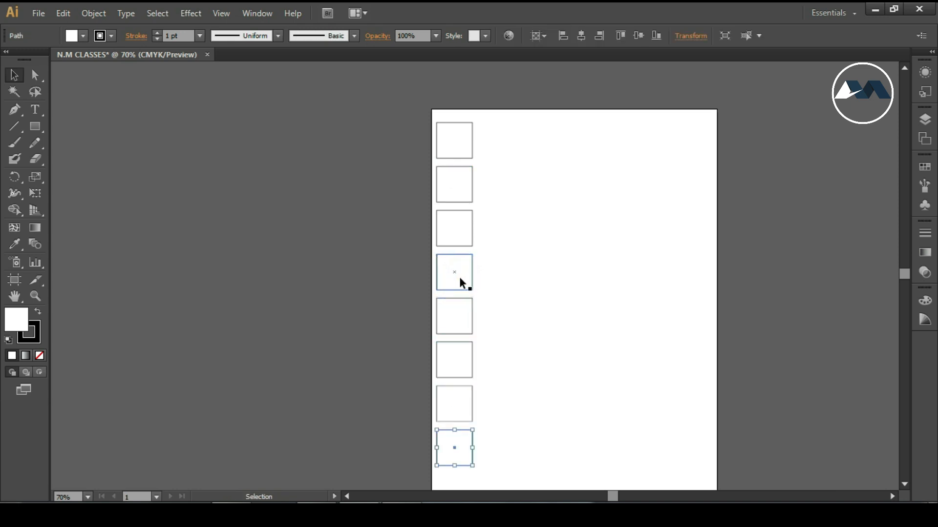
Select the whole column, copy it horizontally with a small gap, and repeat the duplication to make a grid of seven columns
left_click_drag(415, 111, 490, 484)
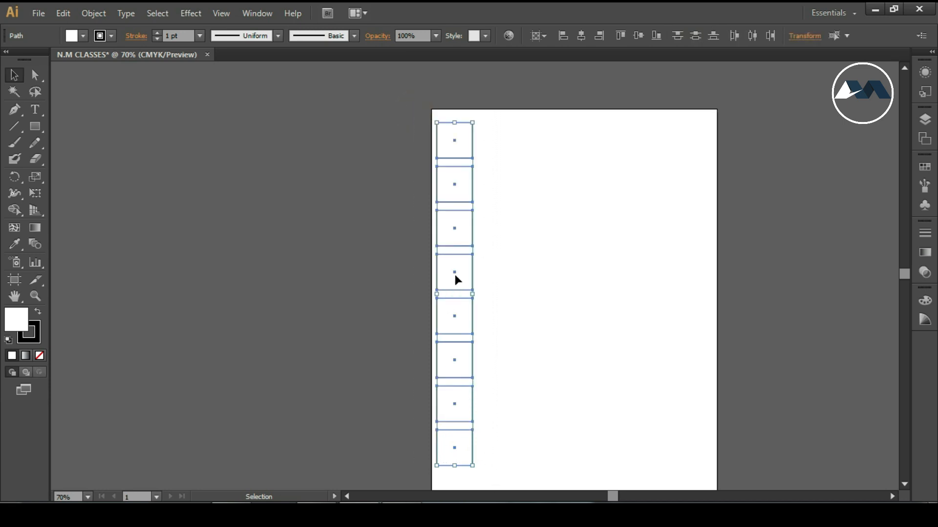
left_click_drag(456, 276, 501, 277)
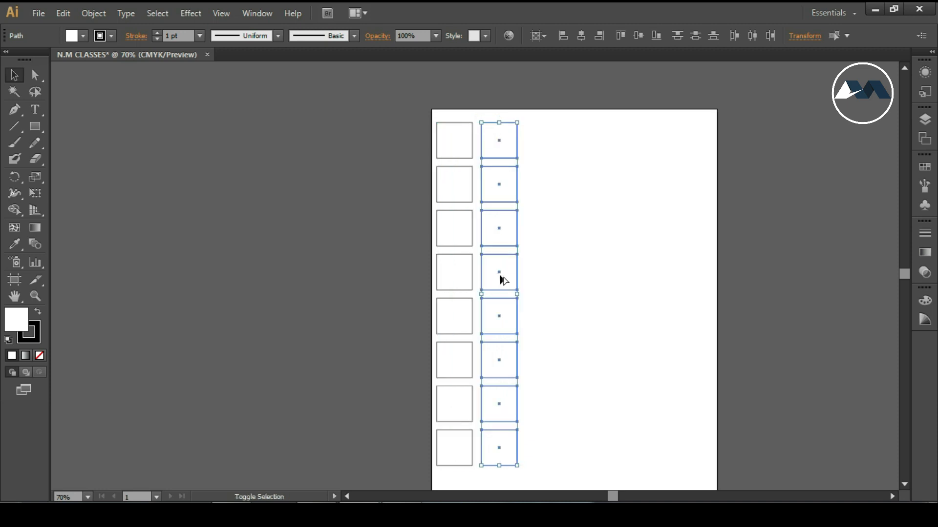
key("ctrl+d")
key("ctrl+d")
key("ctrl+d")
key("ctrl+d")
key("ctrl+d")
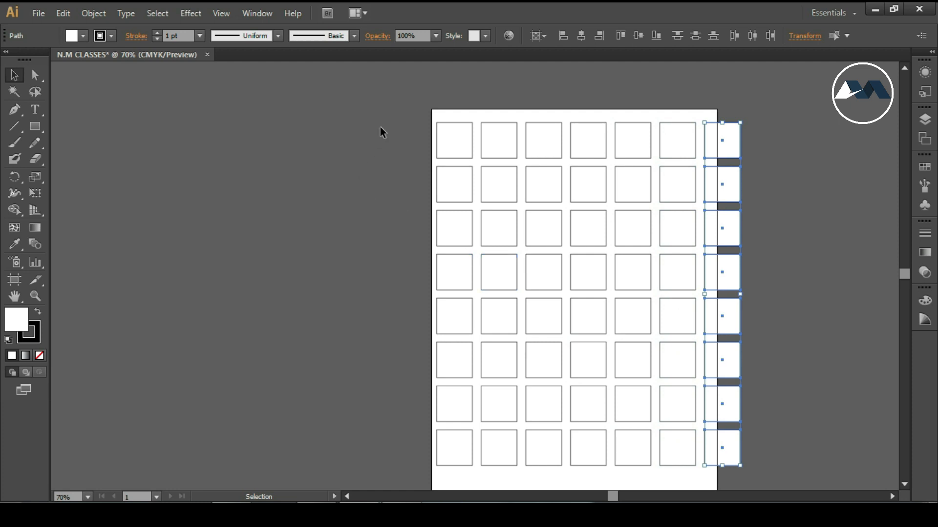
left_click_drag(398, 110, 767, 488)
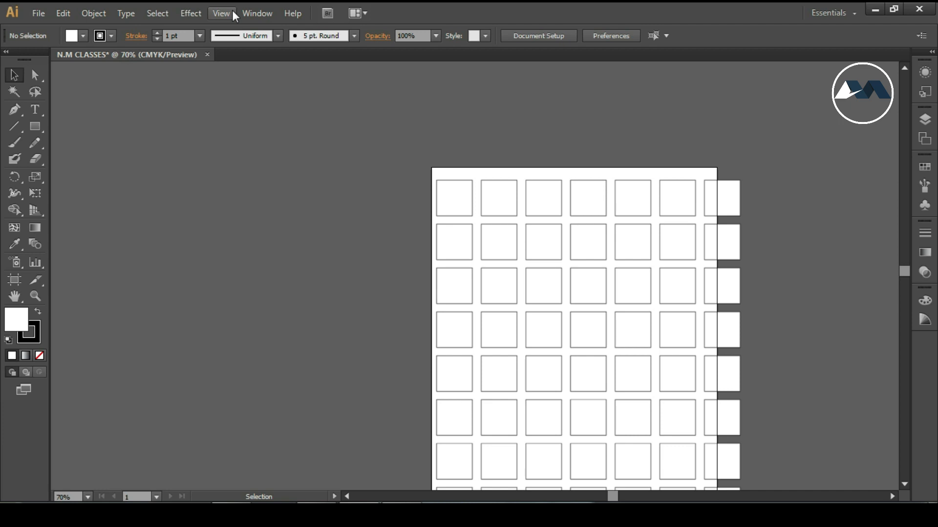
Move the grid's top-left square off the artboard with a copy beside it, and turn off Smart Guides
left_click_drag(450, 194, 405, 151)
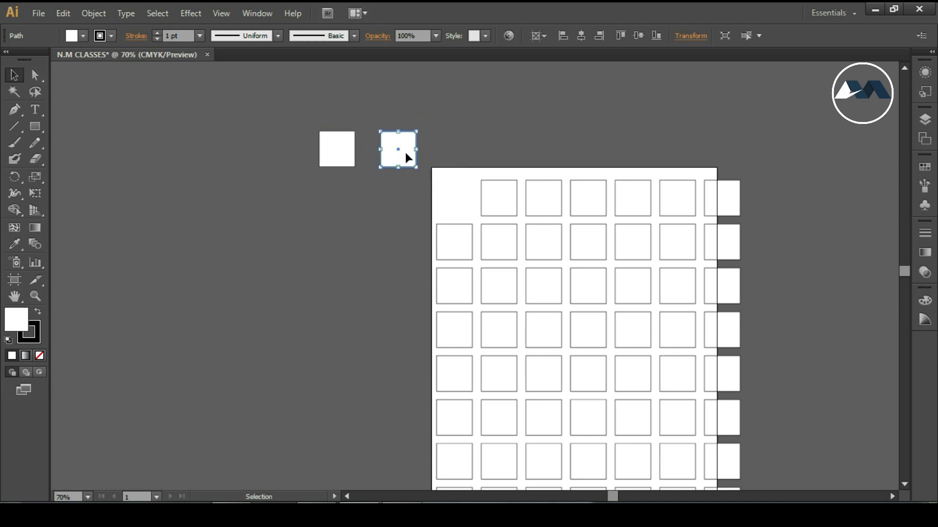
left_click(232, 19)
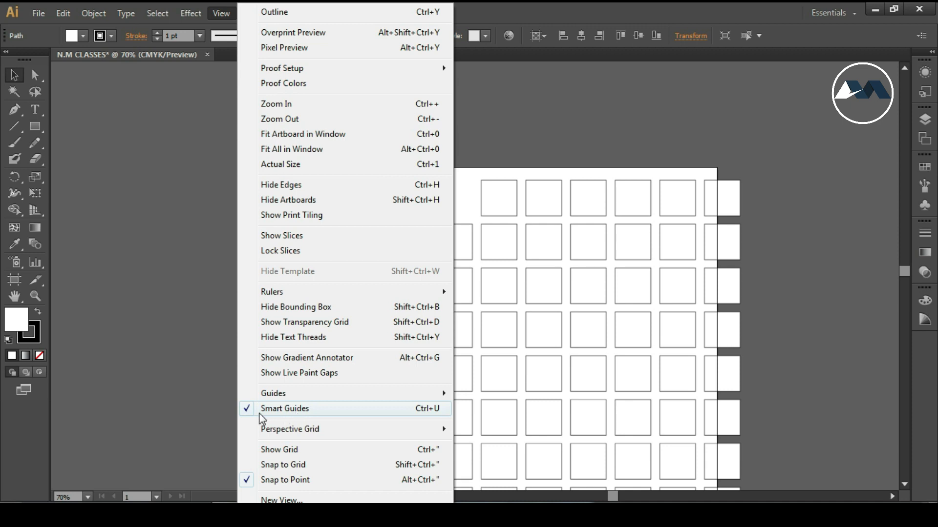
left_click(245, 412)
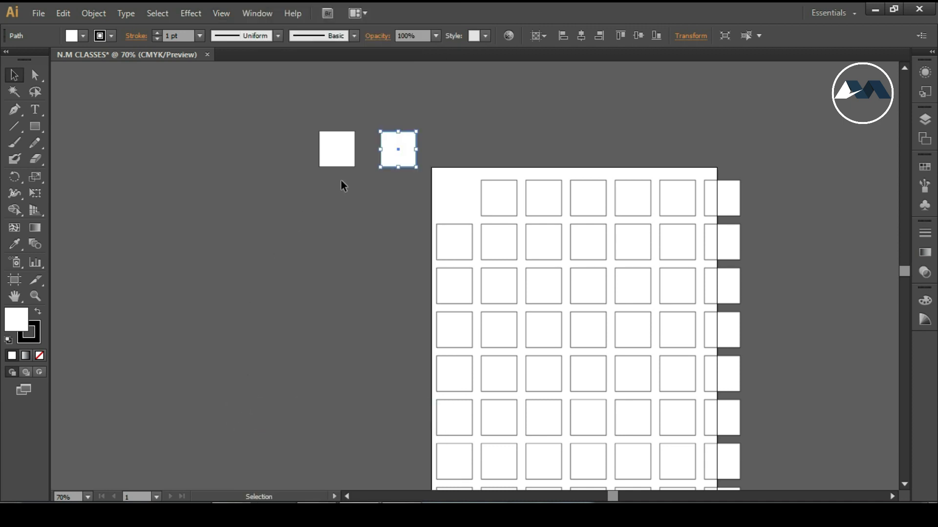
Delete the copy outside the artboard and place a new freehand copy of the remaining loose square with Smart Guides off
key("Delete")
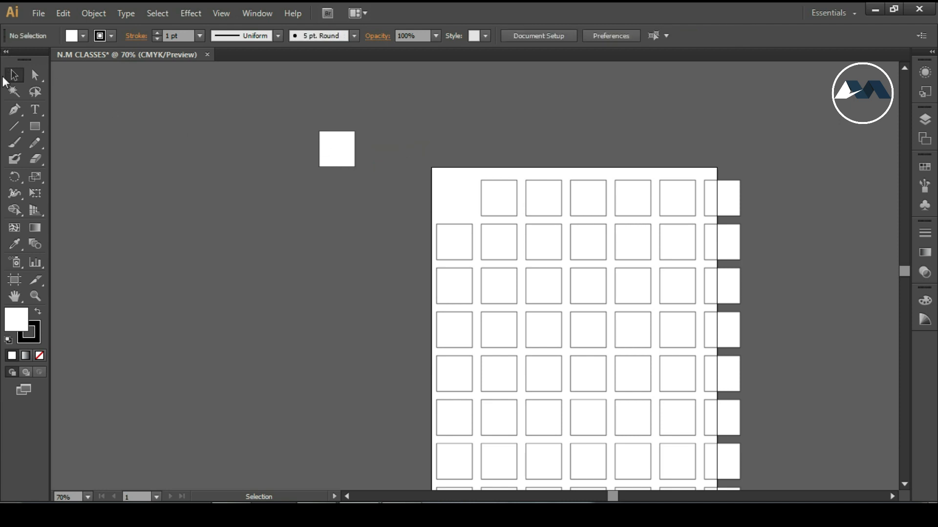
left_click(345, 153)
left_click_drag(345, 154, 397, 151)
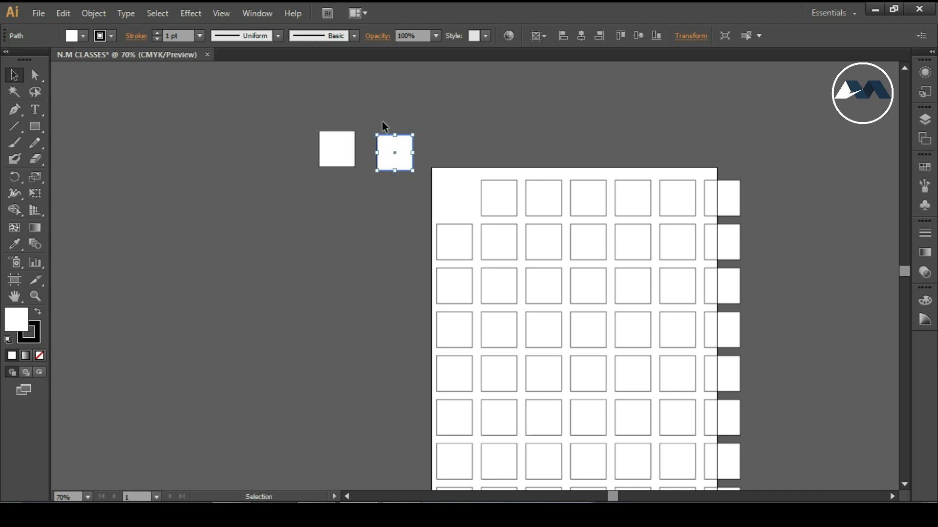
key("ctrl")
left_click_drag(386, 155, 435, 147)
Delete all the squares on and beside the artboard
left_click_drag(282, 120, 771, 415)
key("Delete")
Create a polygon with 10 sides and a 0.6944 in radius near the artboard's upper-left area using the Polygon tool
left_click(36, 126)
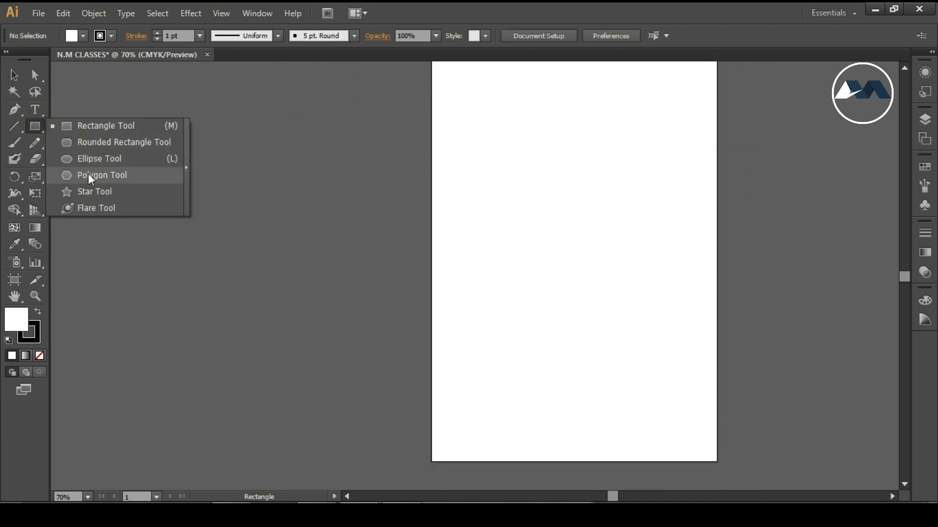
left_click(88, 173)
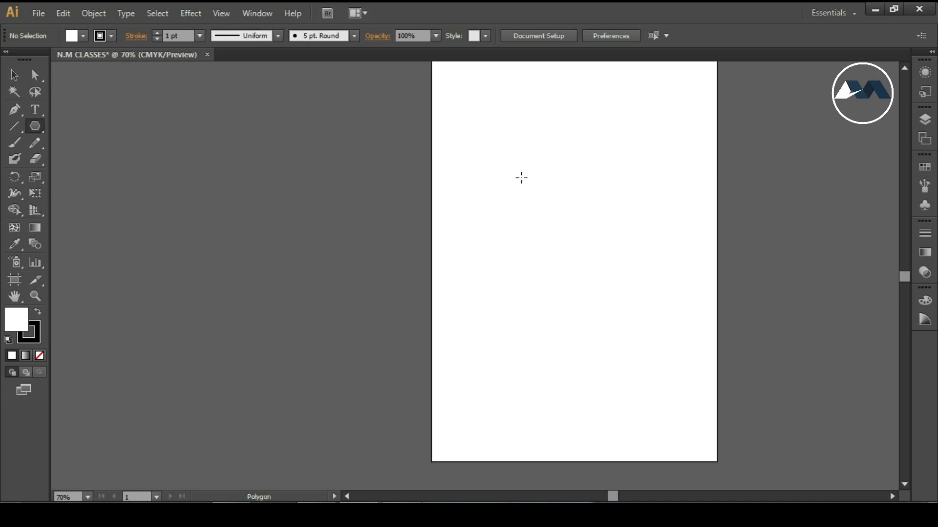
left_click(476, 147)
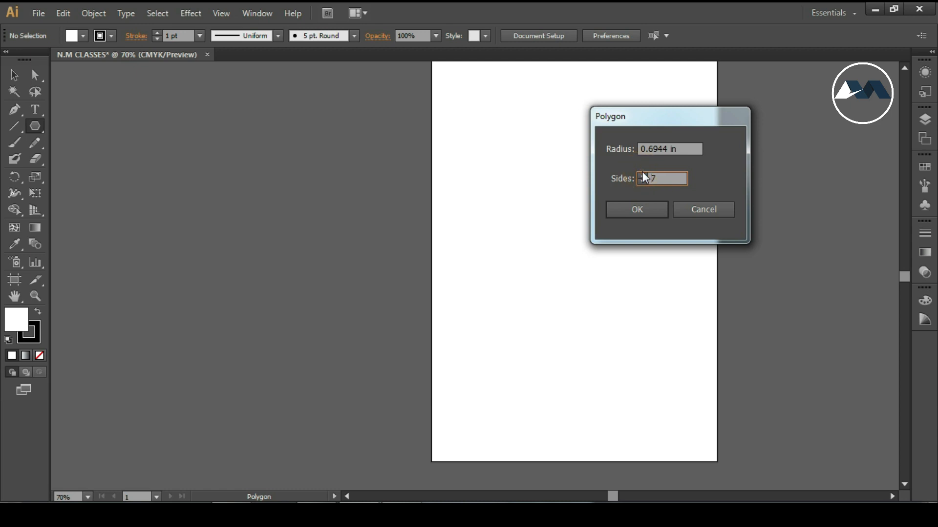
type("10")
left_click(636, 209)
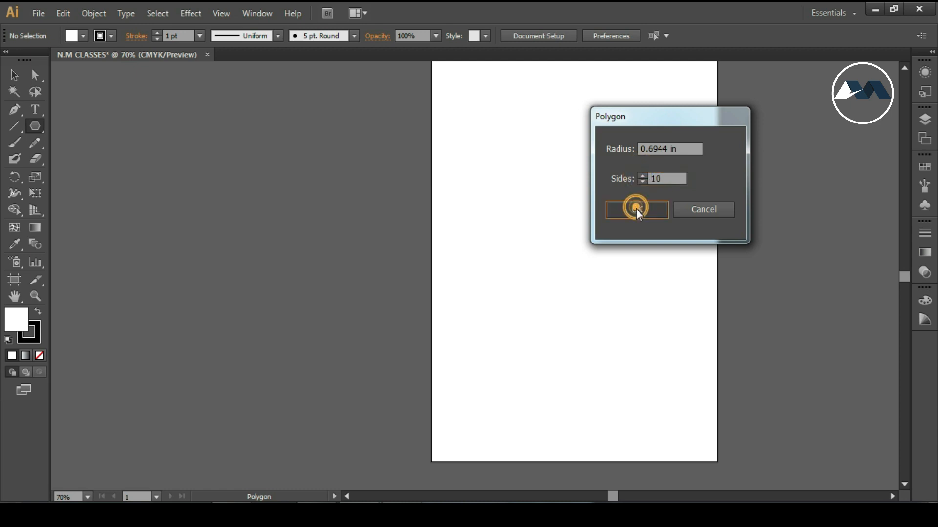
Create a 6-sided polygon with a 0.6944 in radius just to the right of the ten-sided one
left_click(530, 156)
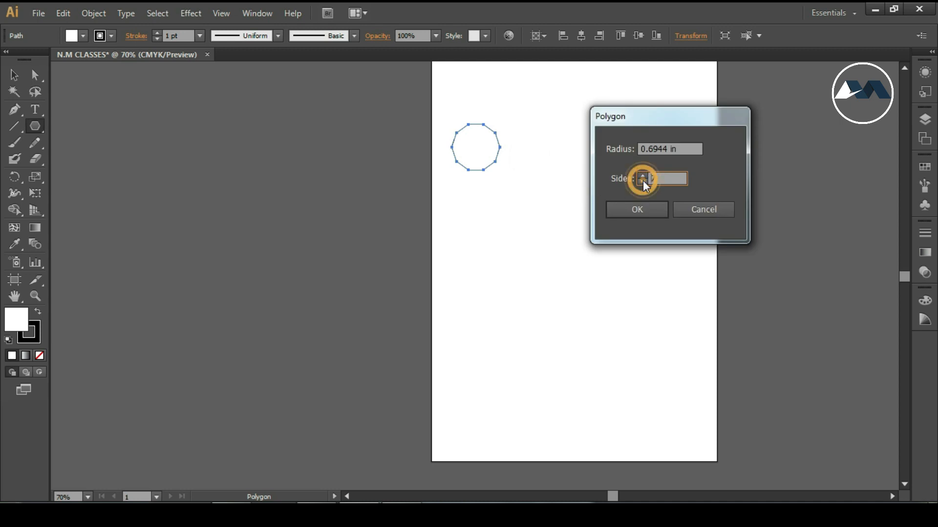
type("6")
left_click(638, 208)
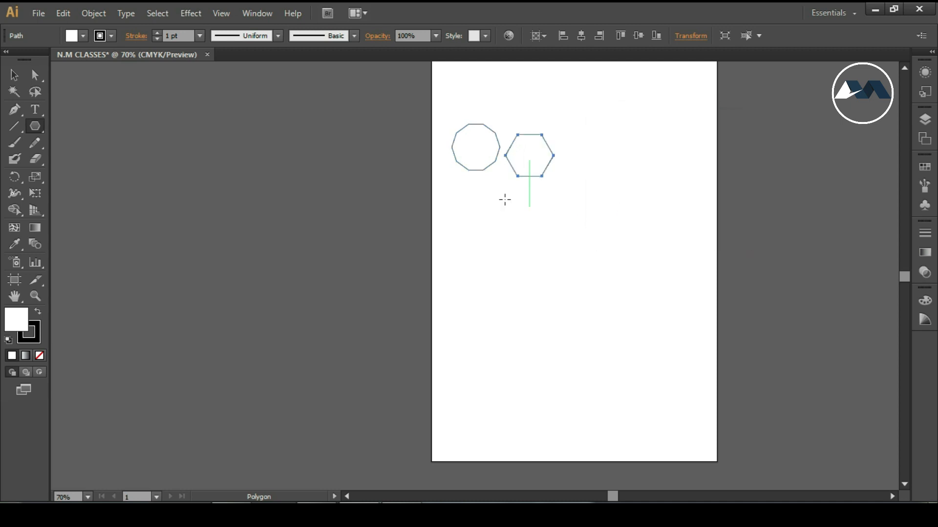
Delete the ten-sided polygon from the artboard
left_click(15, 74)
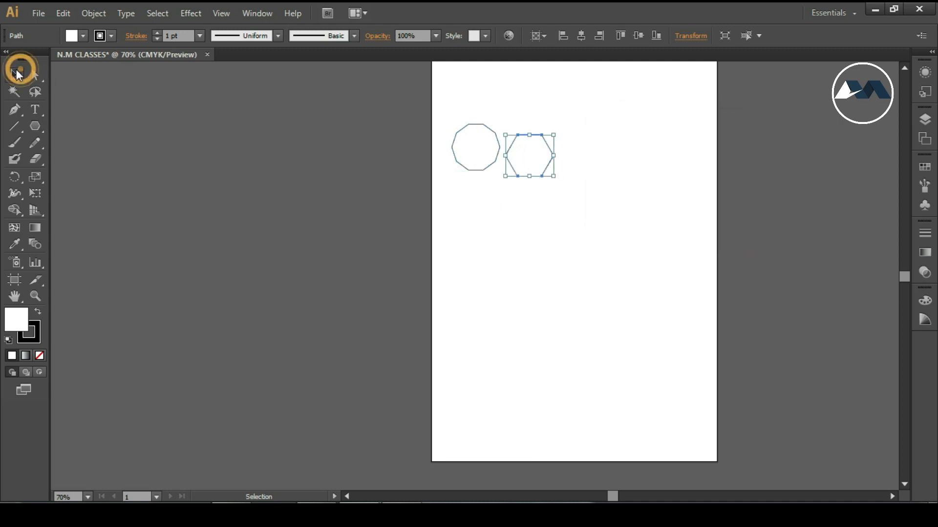
left_click(465, 145)
key("Delete")
Move the hexagon to the artboard's upper-left corner, copy it just below, and repeat the duplication into a column of eight
left_click_drag(524, 164, 469, 148)
key("ctrl+d")
key("ctrl+d")
key("ctrl+d")
key("ctrl+d")
key("ctrl+d")
key("ctrl+d")
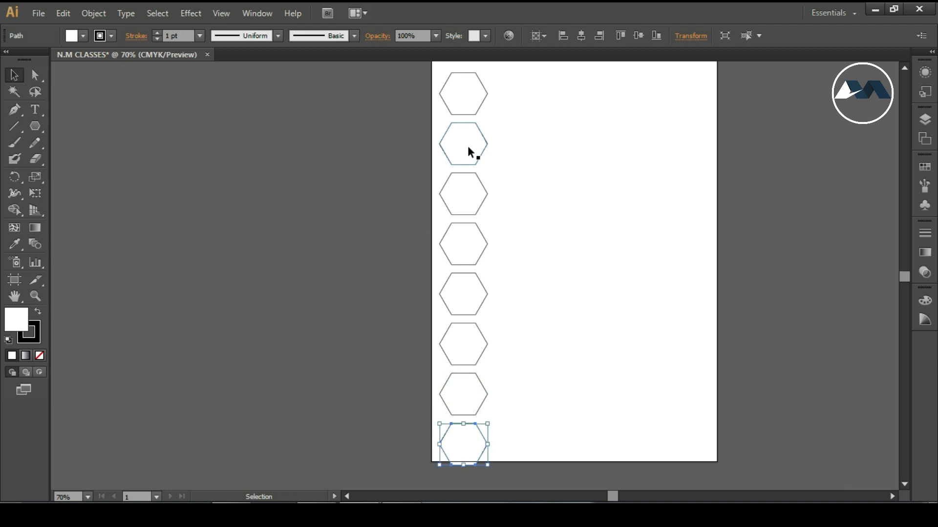
Select the whole hexagon column, copy it horizontally with a small gap, and repeat the duplication to make five columns
scroll(491, 195, "up", 1)
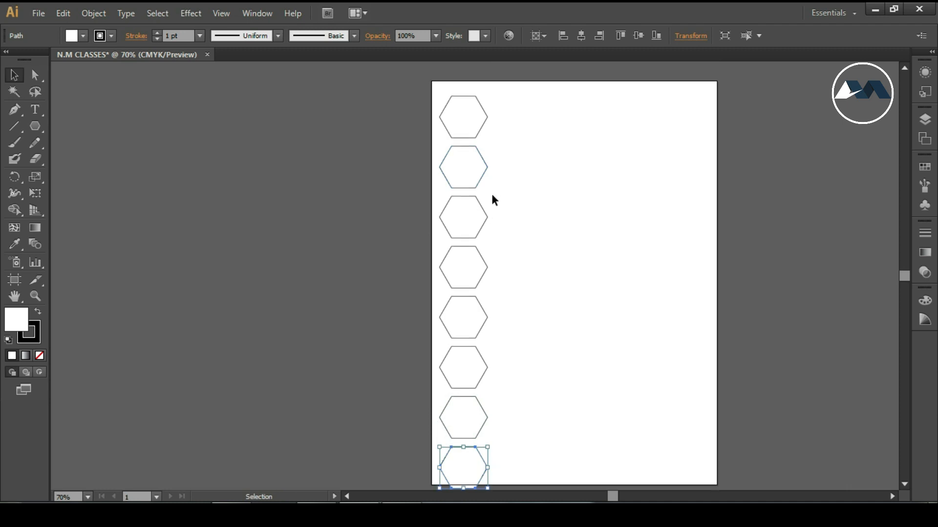
left_click_drag(422, 90, 535, 486)
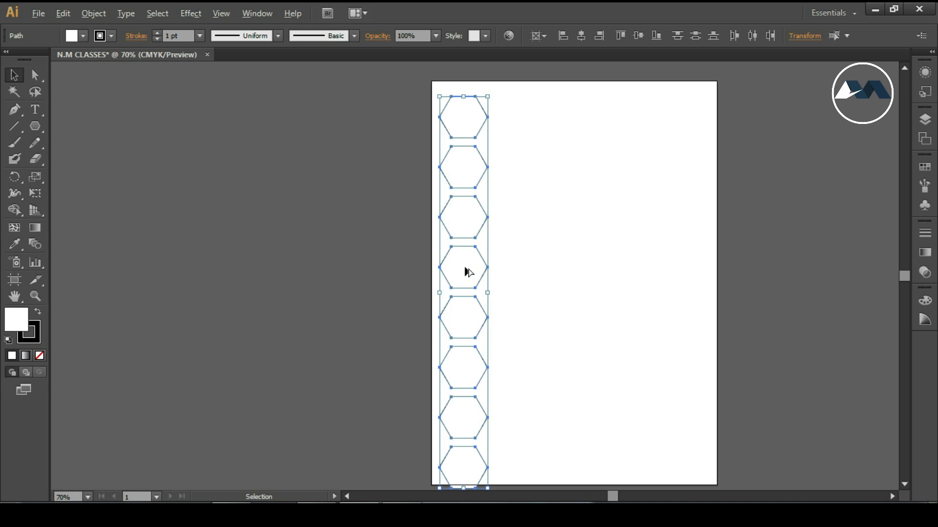
left_click_drag(466, 261, 526, 263)
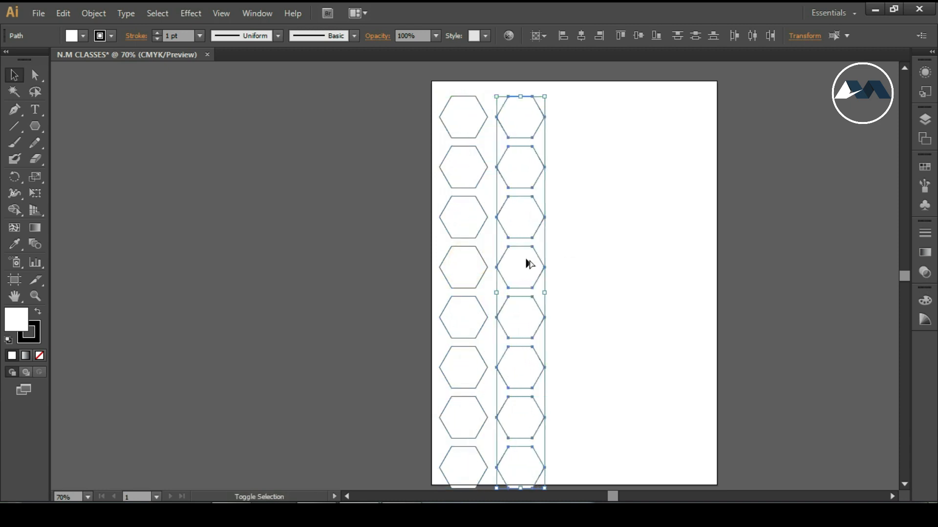
key("ctrl+d")
key("ctrl+d")
key("ctrl+d")
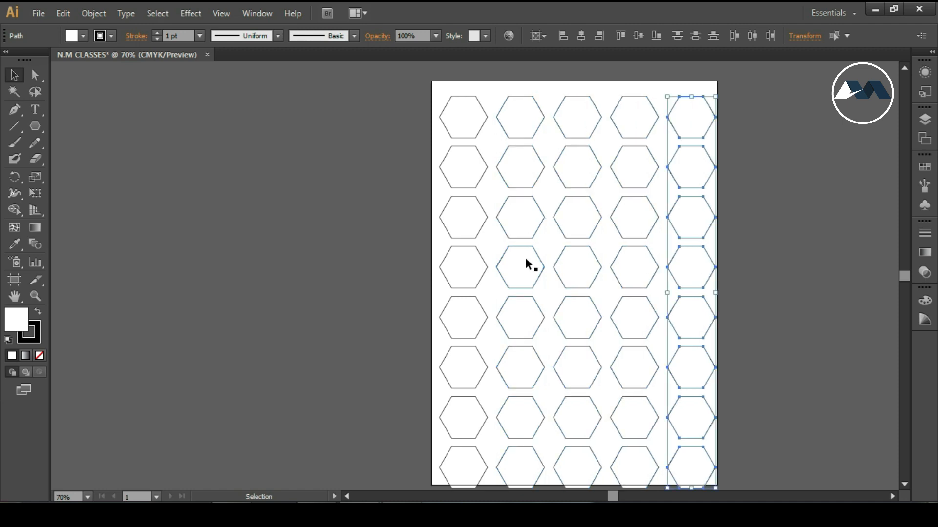
left_click_drag(406, 90, 749, 473)
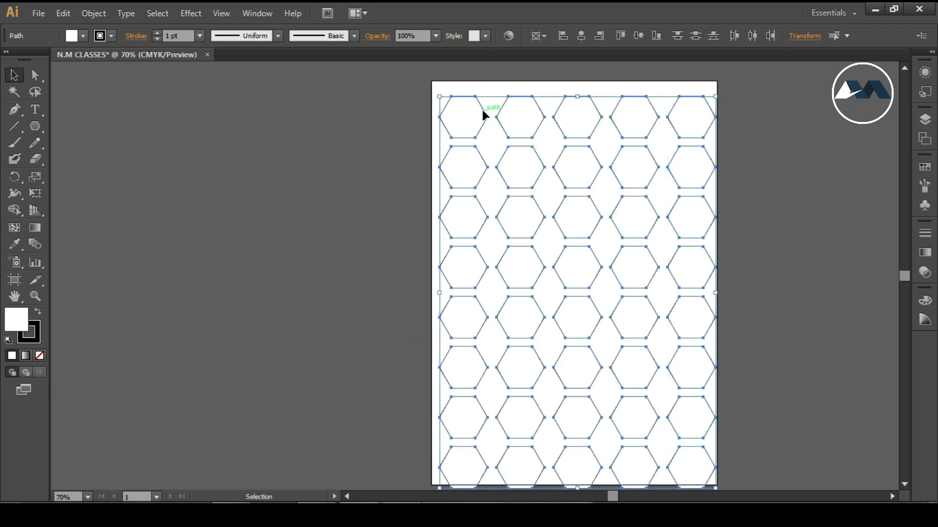
left_click_drag(904, 271, 900, 274)
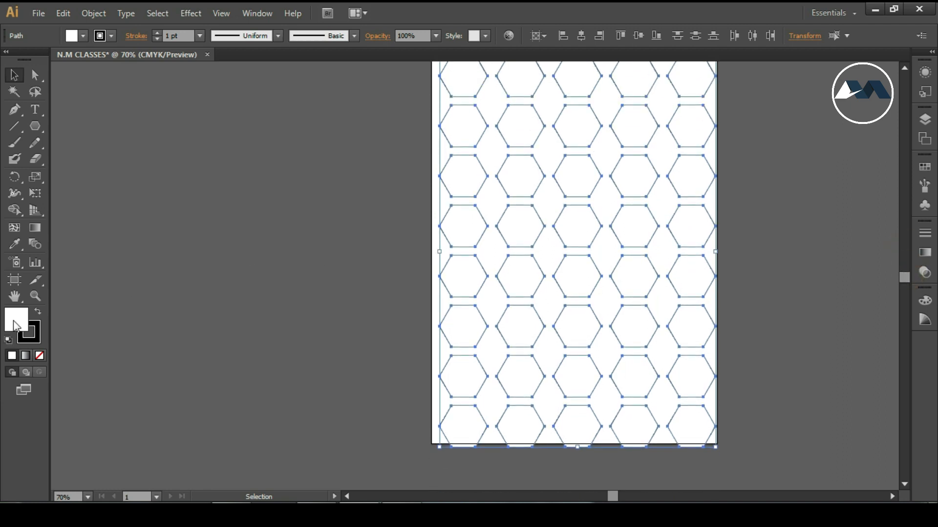
left_click(37, 330)
scroll(449, 254, "up", 1)
left_click(355, 202)
left_click(458, 121)
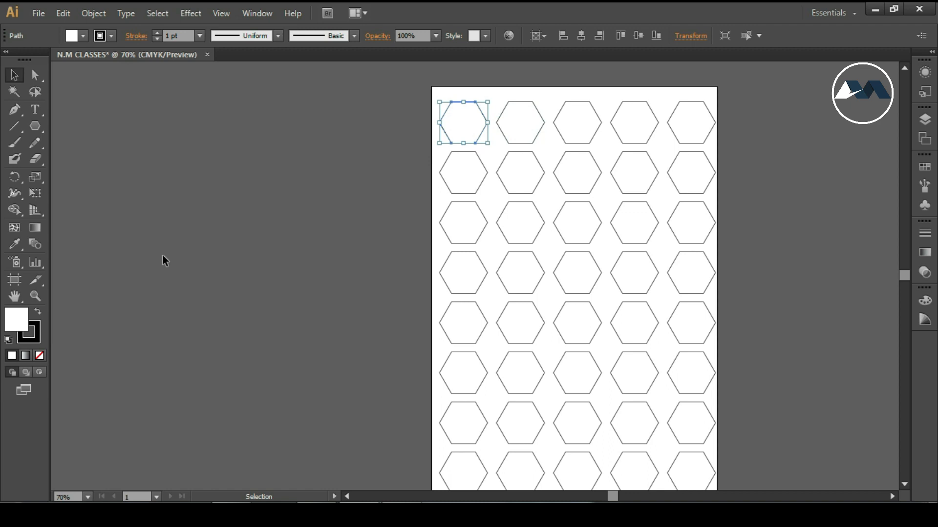
Fill the second hexagon in the top row with a red picked from the Color Picker
left_click(522, 125)
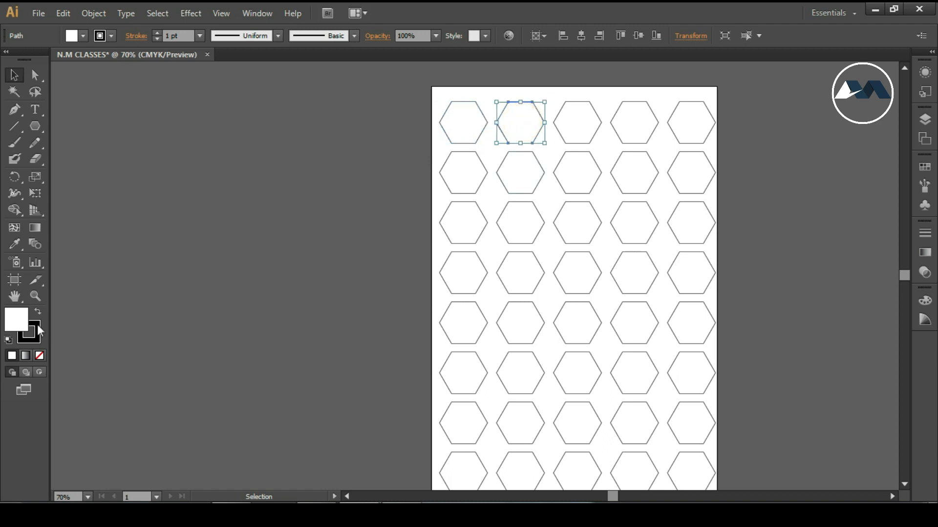
double_click(22, 323)
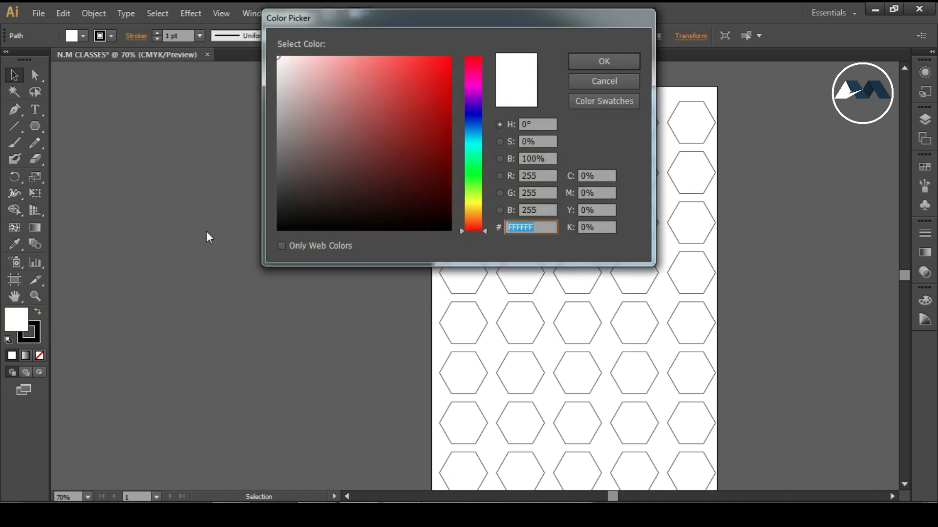
mouse_move(420, 83)
left_mouse_down()
mouse_move(377, 160)
mouse_move(373, 90)
mouse_move(419, 75)
mouse_move(414, 184)
mouse_move(415, 98)
mouse_move(437, 69)
mouse_move(418, 75)
left_mouse_up()
left_click(594, 56)
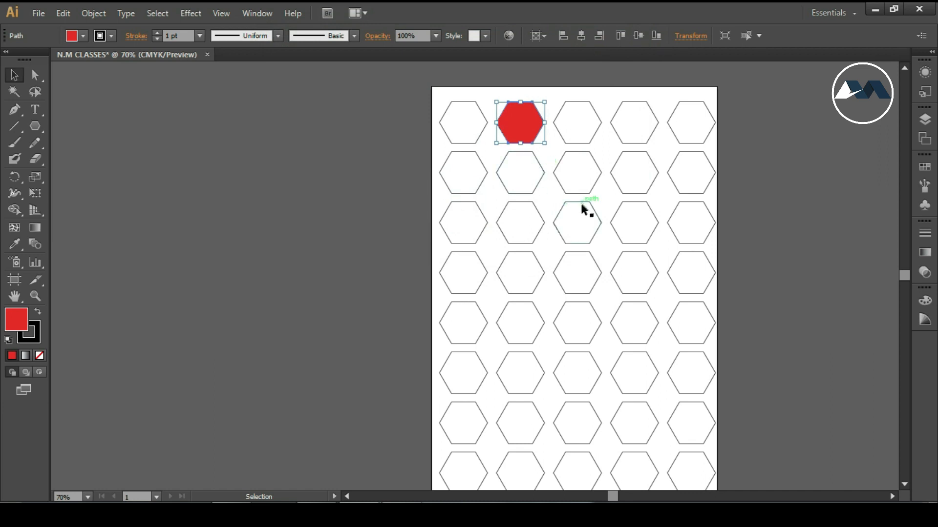
Fill the middle hexagon in the third row with bright red F20C0C
left_click(577, 204)
double_click(17, 323)
left_click(443, 64)
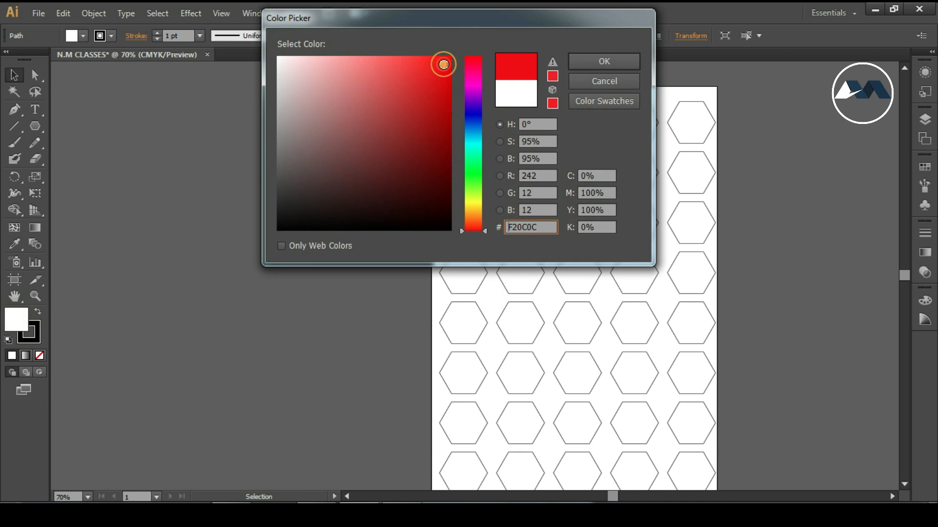
left_click(594, 59)
Fill the second hexagon in the fifth row with golden yellow E5B20E
double_click(512, 317)
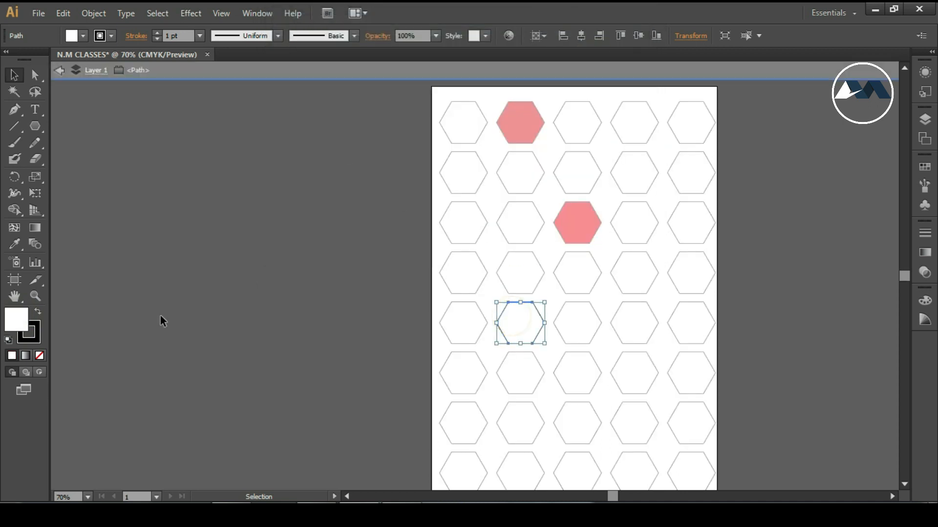
double_click(59, 316)
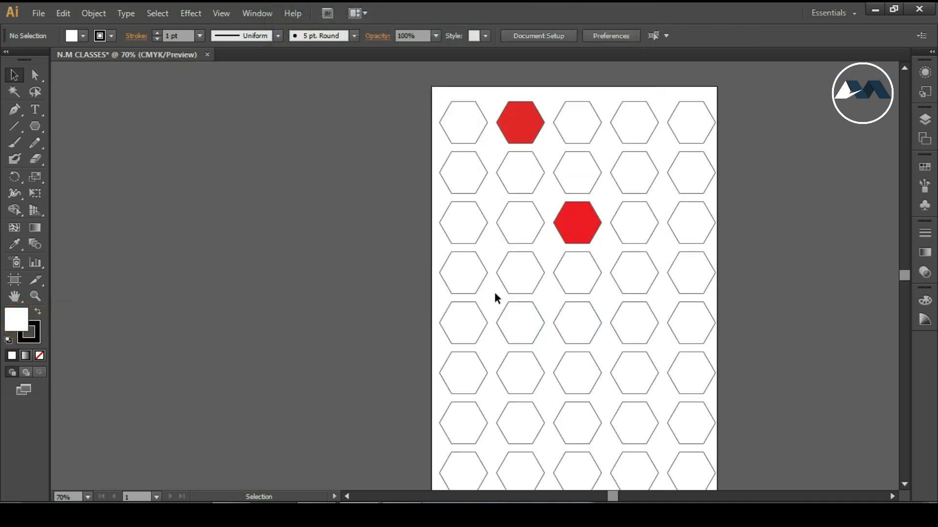
left_click(513, 318)
left_click(24, 321)
double_click(24, 321)
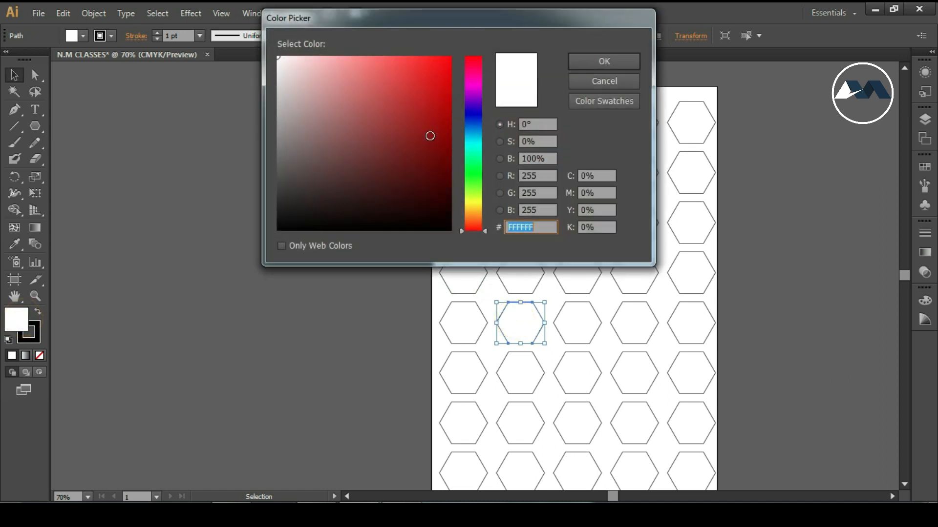
left_click(476, 209)
left_click(440, 75)
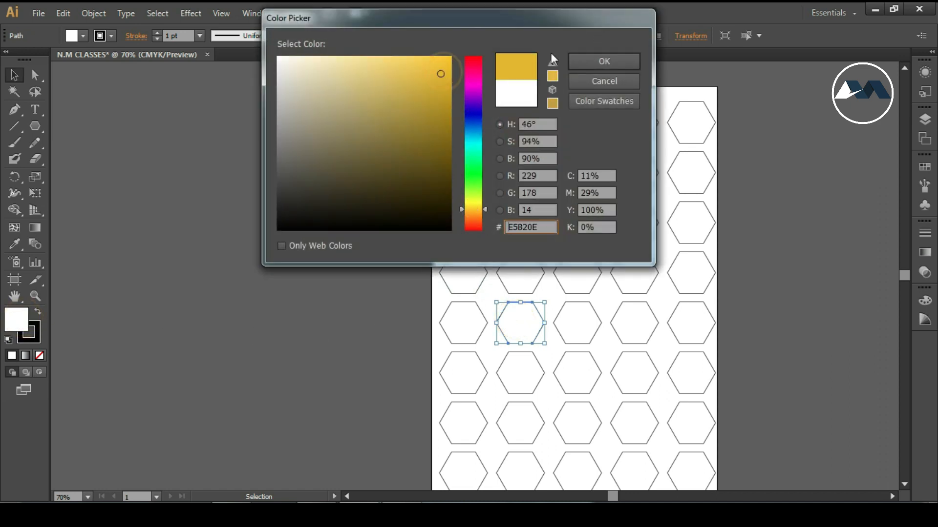
left_click(584, 60)
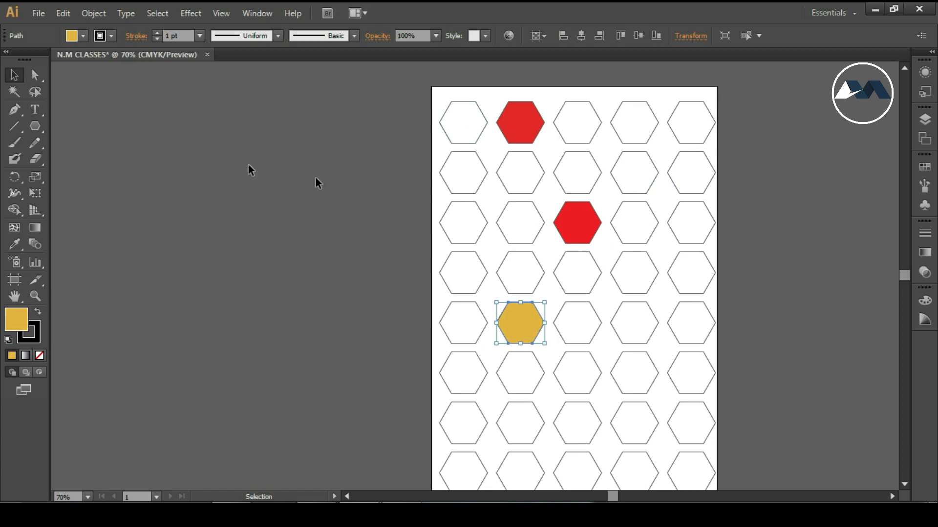
Select six scattered hexagons together, including the red one in the third row, fill them all with orange E27217, and deselect them
left_click(463, 207, "shift")
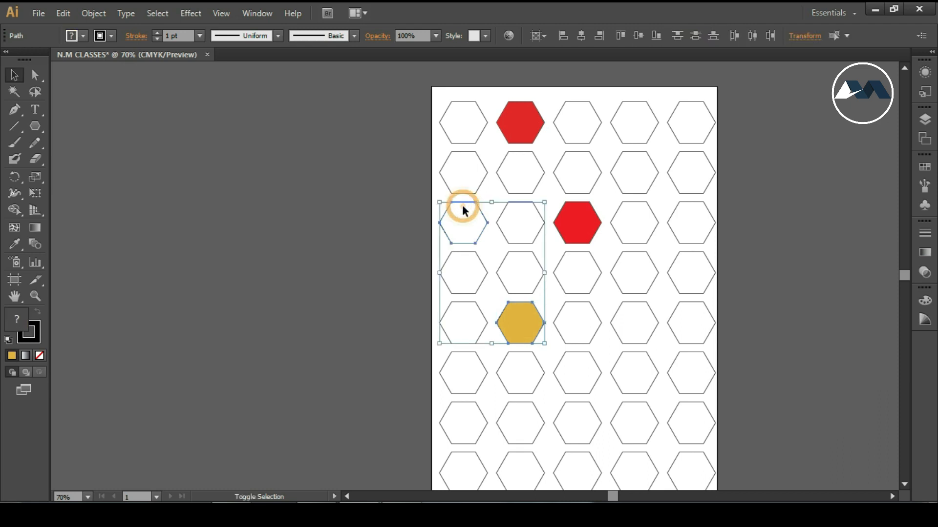
left_click(633, 160, "shift")
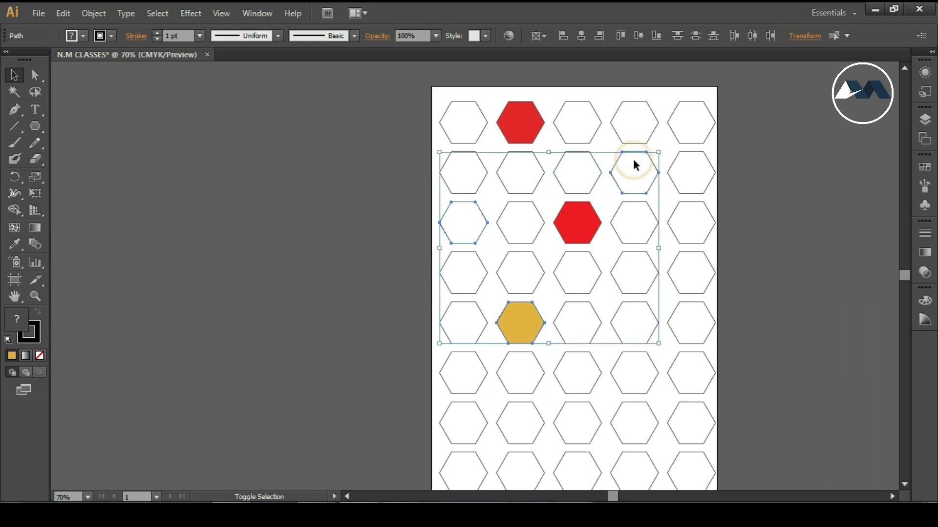
left_click(638, 375, "shift")
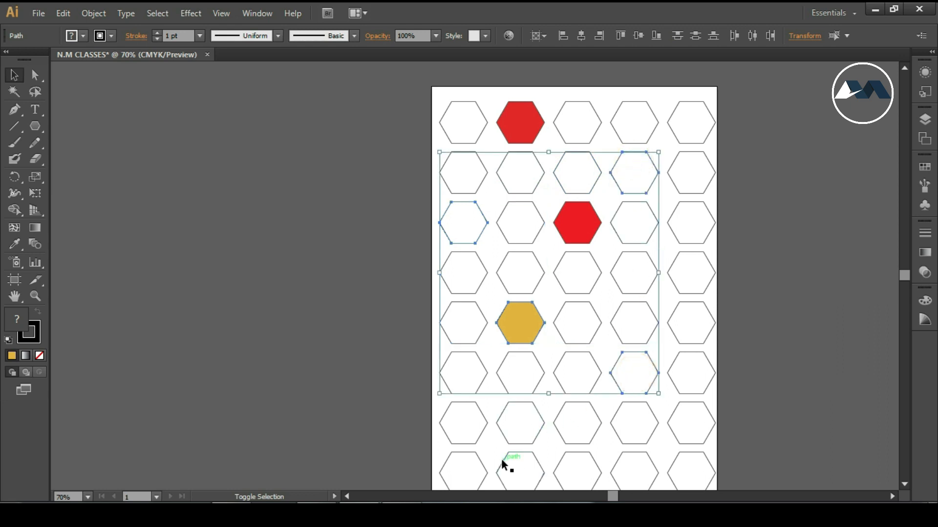
left_click(515, 472, "shift")
left_click(681, 120, "shift")
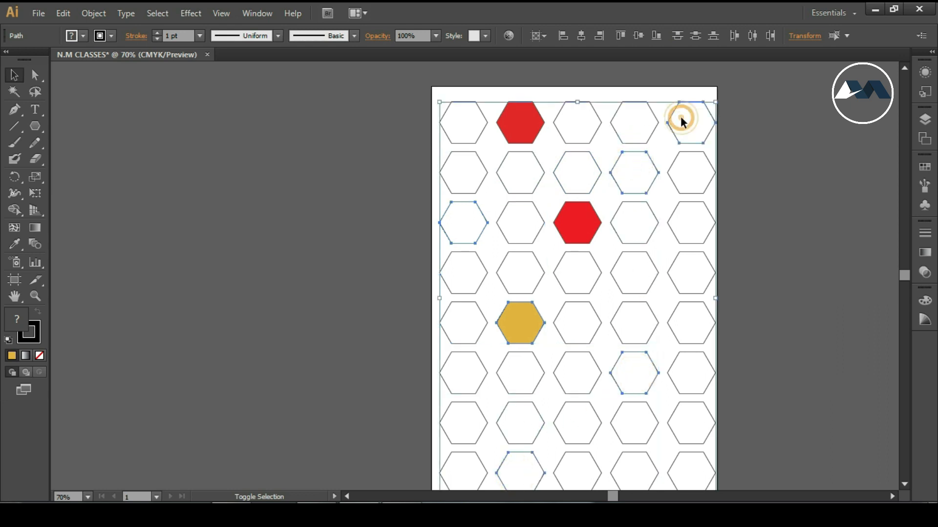
left_click(588, 215, "shift")
double_click(14, 321)
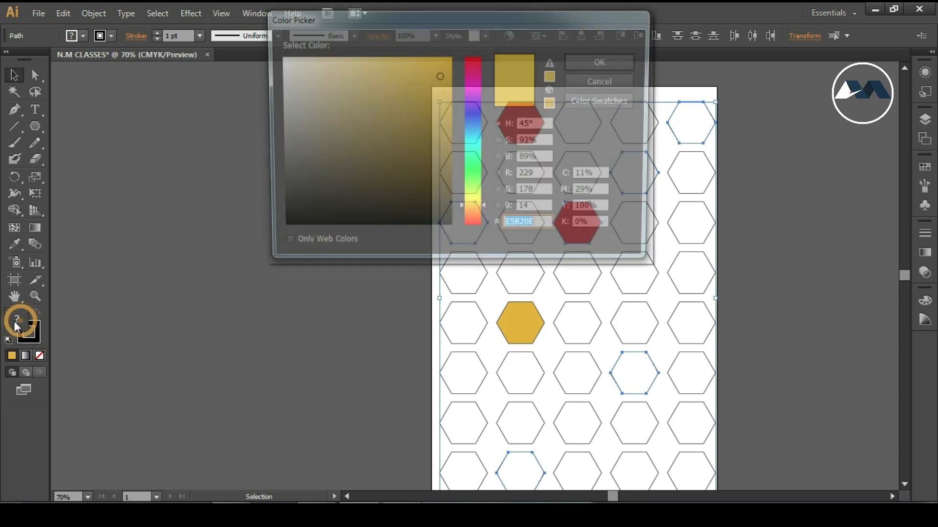
left_click_drag(473, 121, 474, 113)
left_click(473, 218)
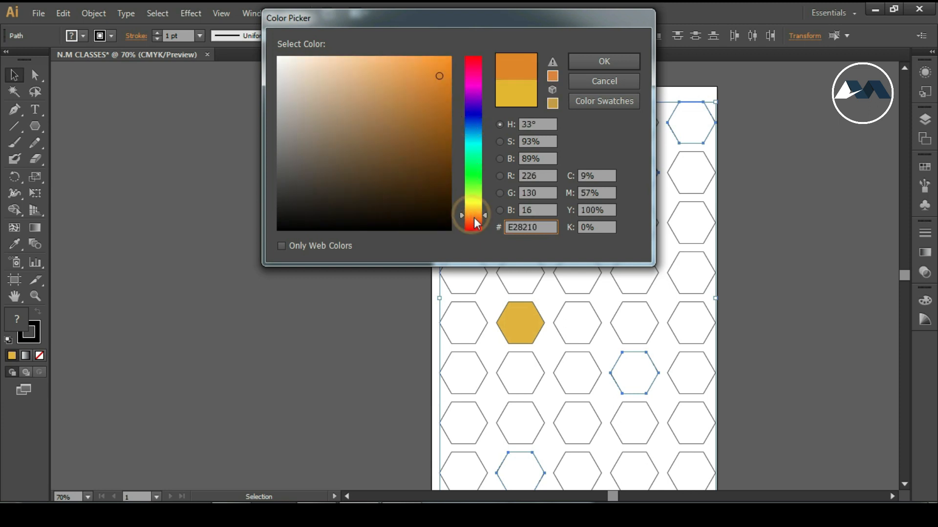
left_click(434, 102)
mouse_move(417, 81)
left_mouse_down()
mouse_move(408, 71)
mouse_move(423, 63)
mouse_move(433, 76)
left_mouse_up()
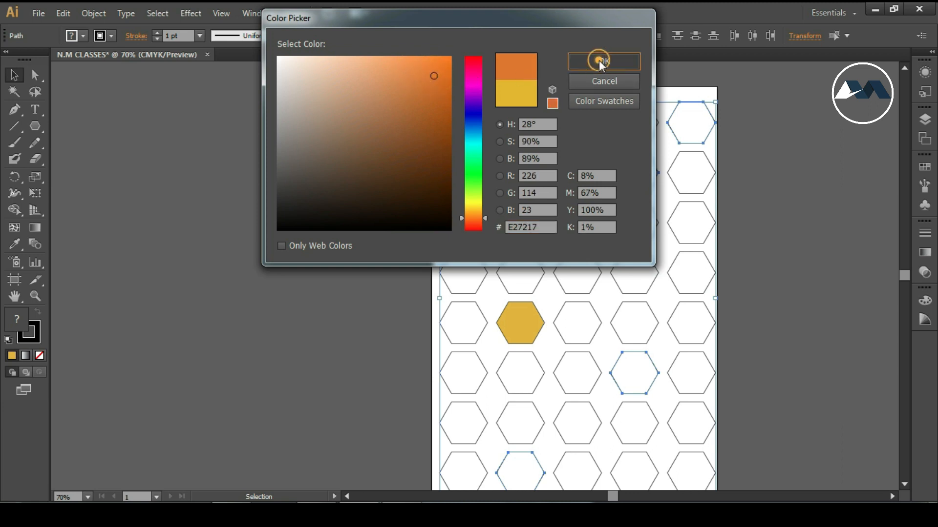
left_click(599, 60)
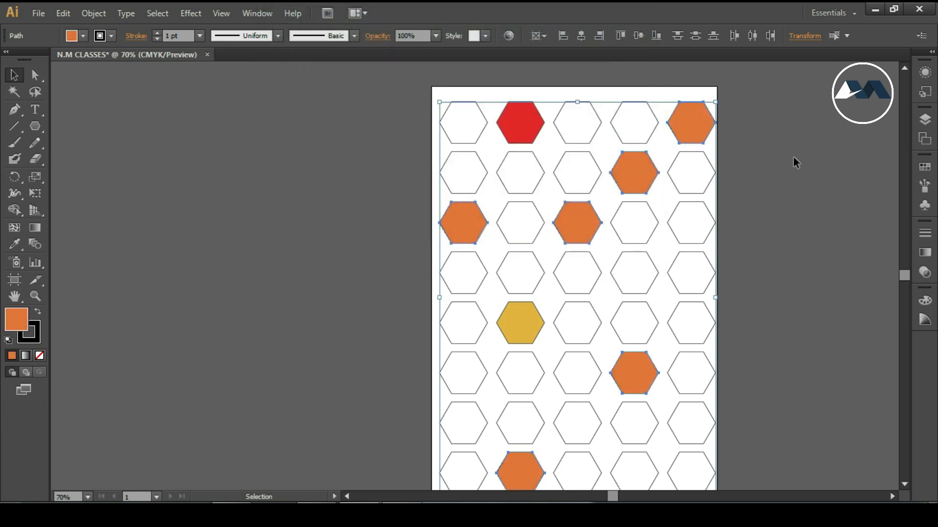
left_click(807, 156)
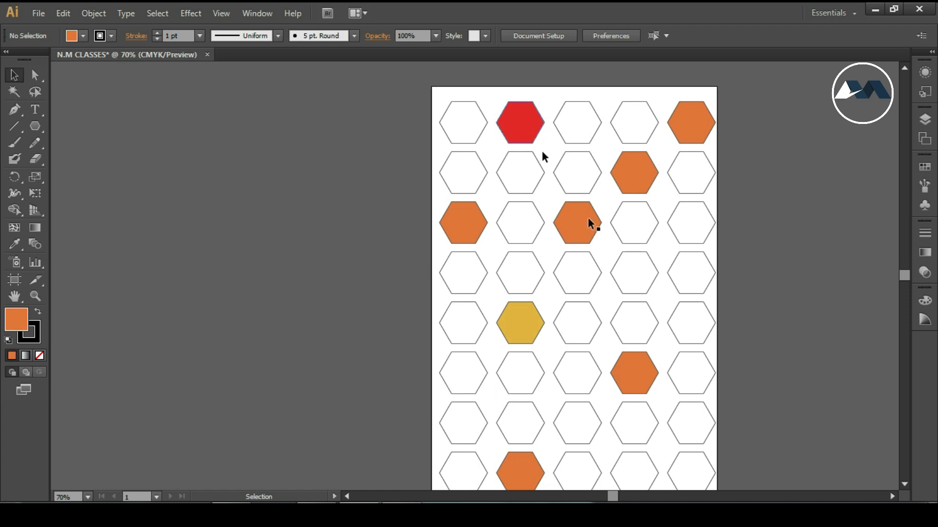
Set the stroke colour to pink-red E2295E with no object selected, and collapse the Color panel
scroll(460, 136, "down", 1)
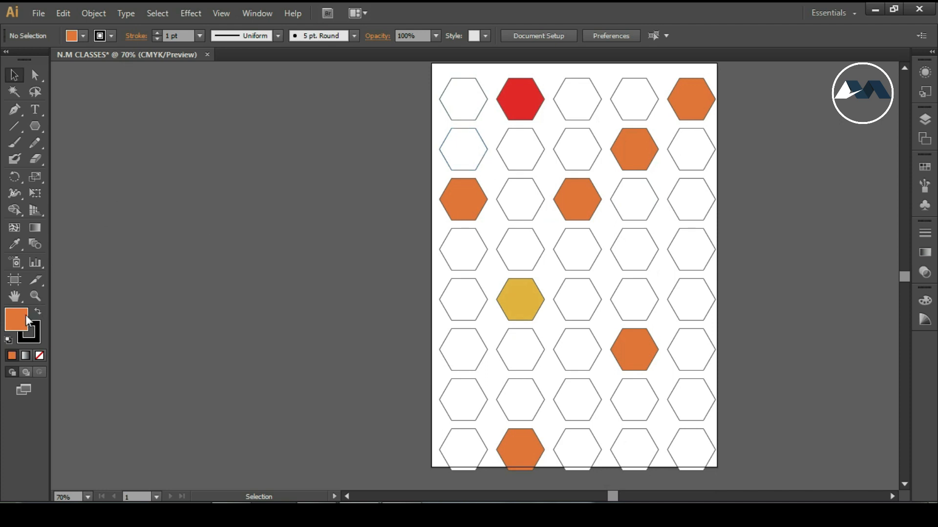
double_click(38, 326)
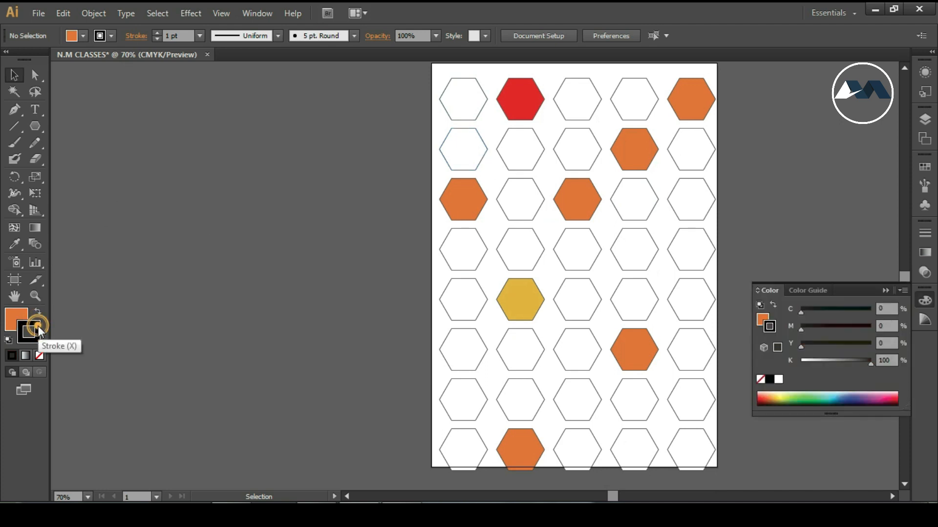
left_click_drag(392, 135, 420, 77)
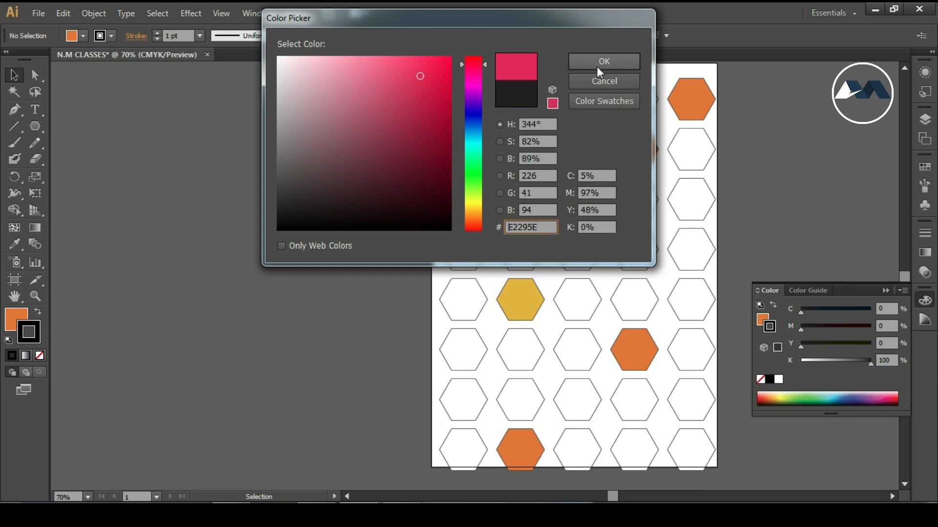
left_click(602, 66)
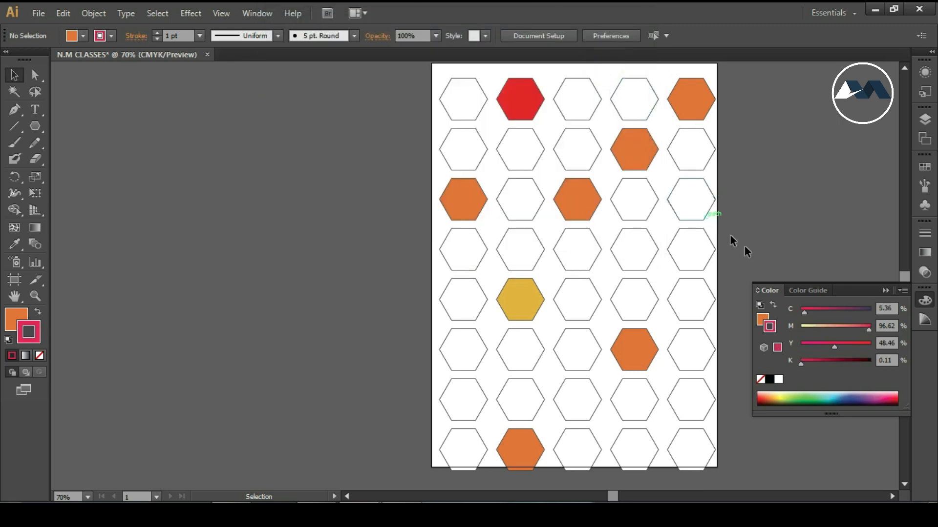
left_click(885, 291)
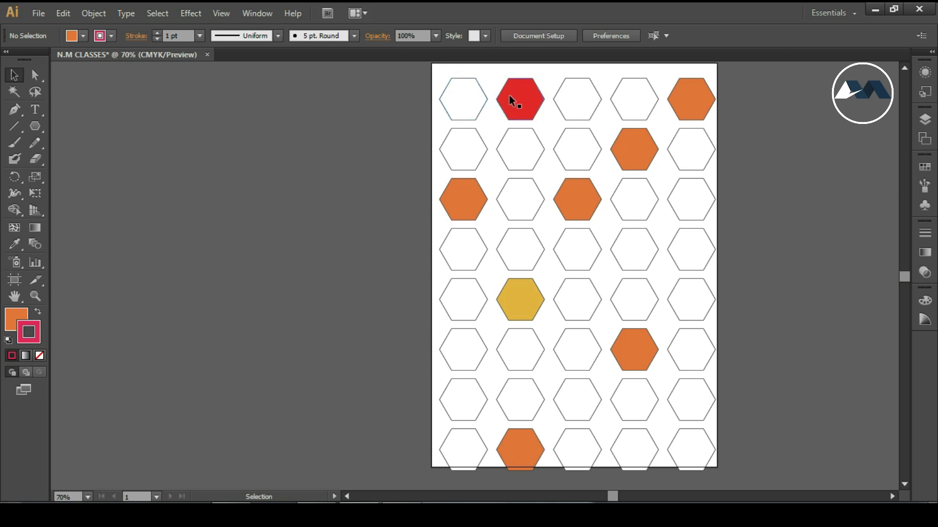
Give the third row's middle orange hexagon a pink-red stroke, move it onto the empty canvas beside the artboard, and deselect it
left_click(559, 200)
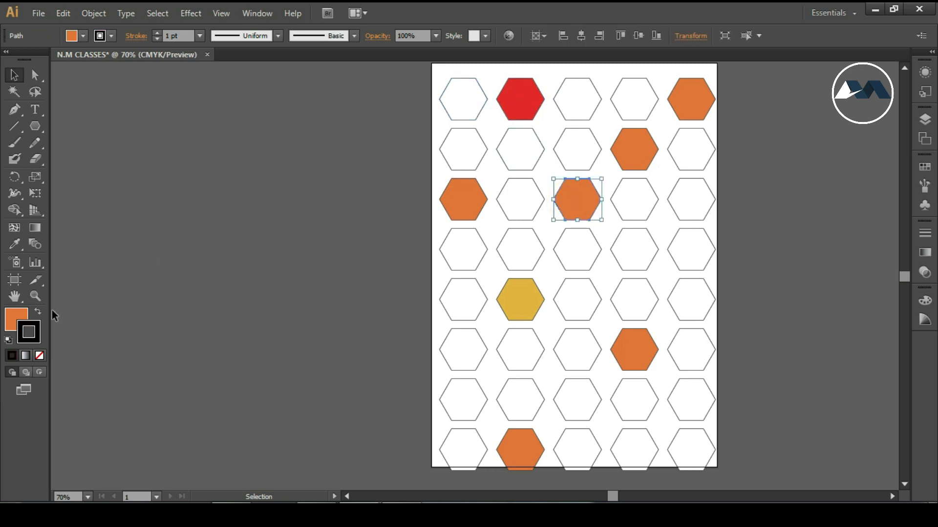
double_click(34, 327)
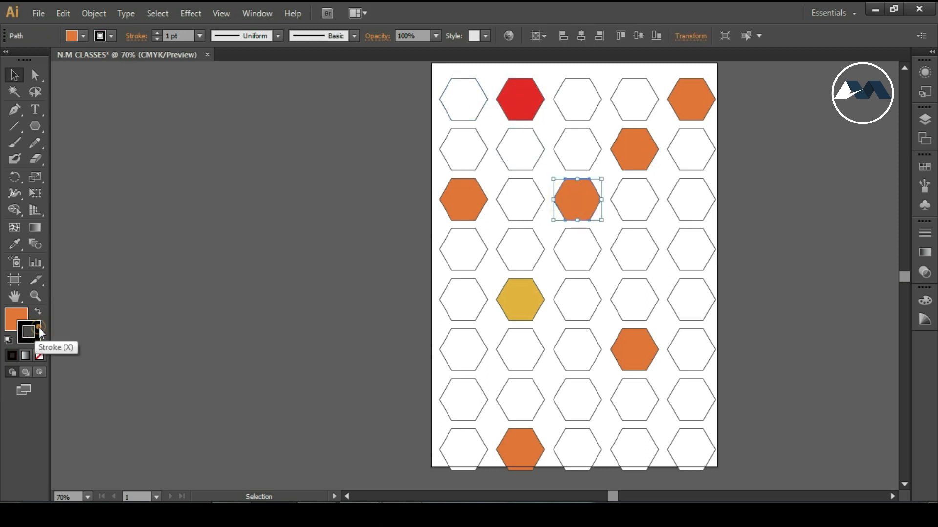
left_click(439, 67)
left_click(588, 62)
mouse_move(572, 198)
left_mouse_down()
mouse_move(433, 222)
mouse_move(290, 207)
left_mouse_up()
key("ctrl+plus")
left_click(181, 258)
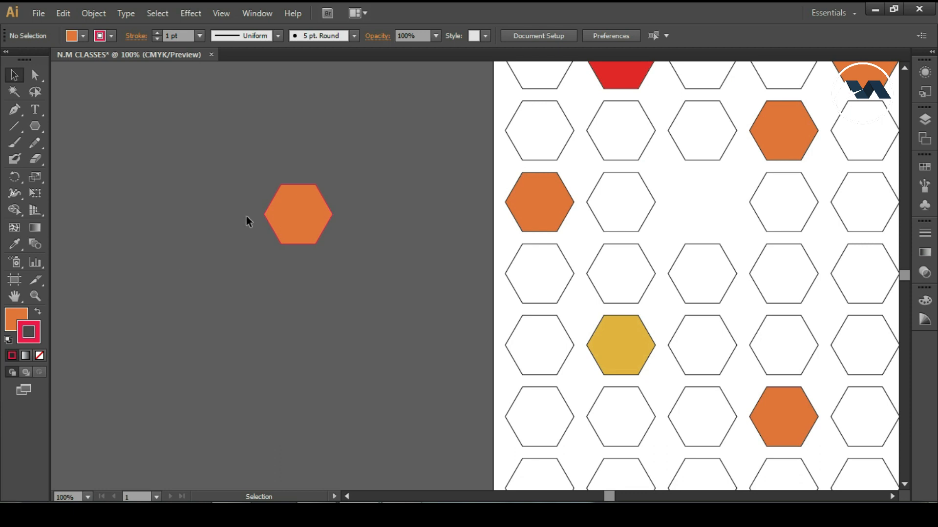
Examine the pink-red stroke along the edges of the separated orange hexagon at high magnification
key("alt")
key("alt")
scroll(303, 186, "up", 5)
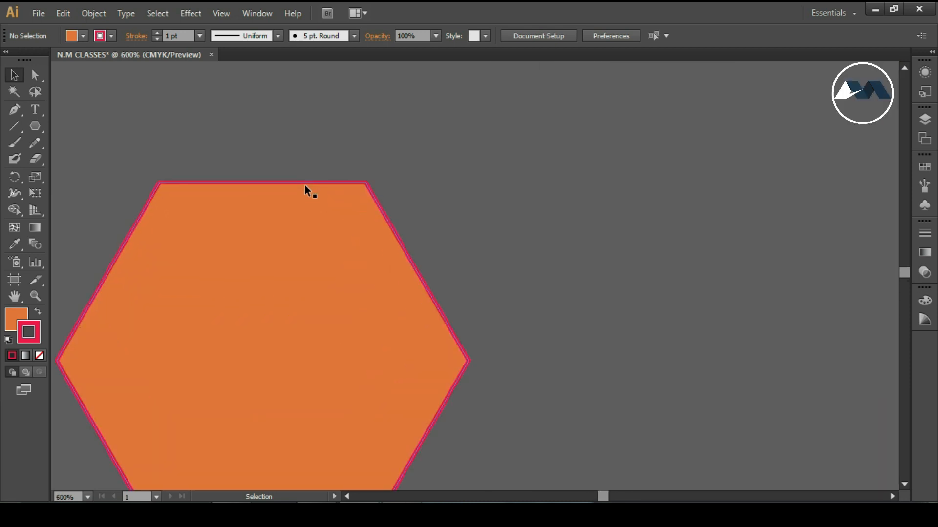
scroll(304, 186, "up", 5)
scroll(304, 185, "down", 10)
scroll(304, 185, "up", 7)
scroll(304, 186, "down", 5)
scroll(303, 186, "up", 9)
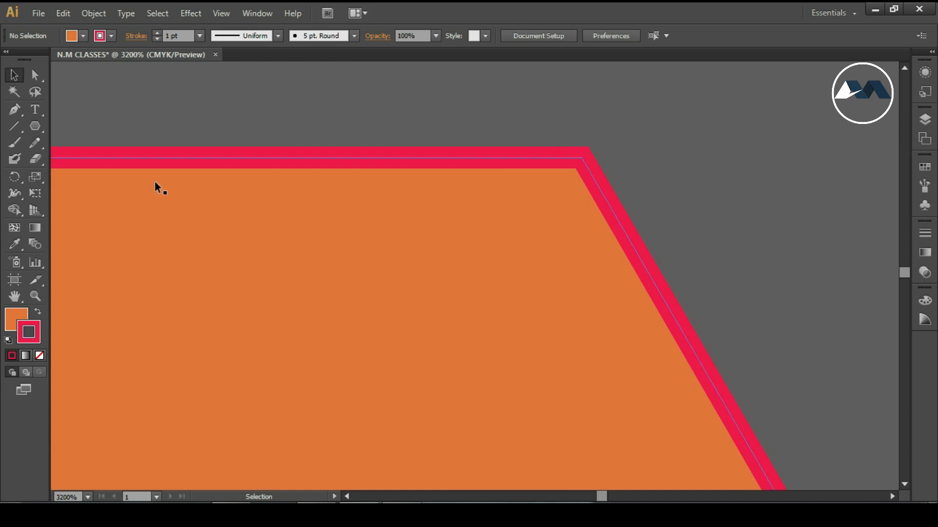
scroll(357, 159, "down", 8)
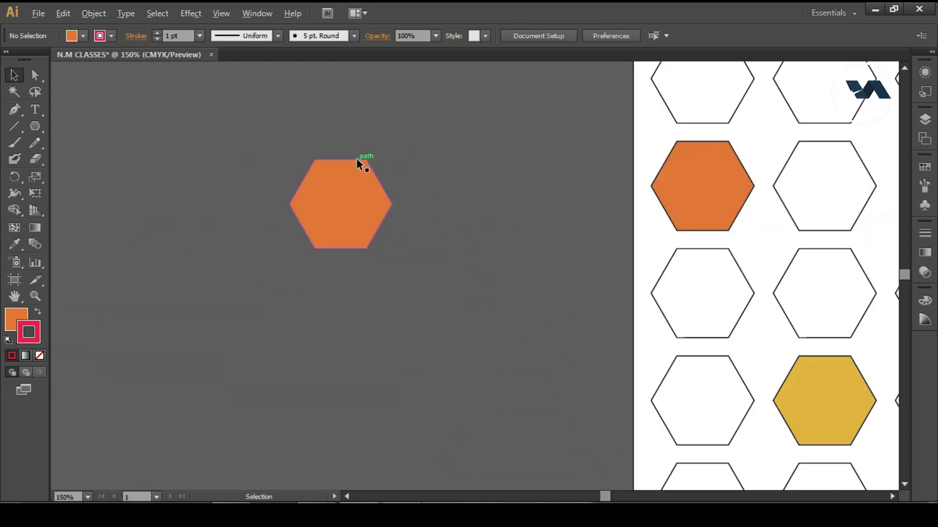
left_click(219, 180)
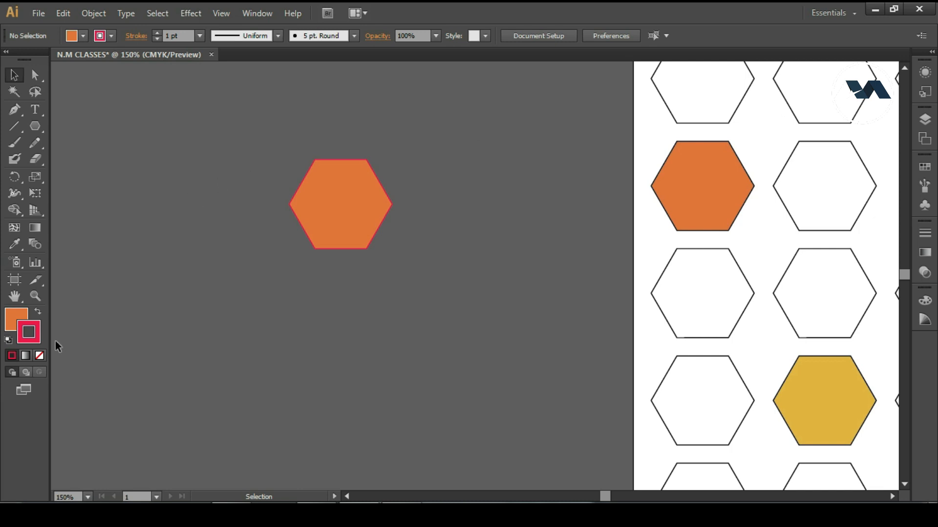
Swap the fill and stroke colours with nothing selected, and repeatedly swap them on the separated orange hexagon
left_click(40, 313)
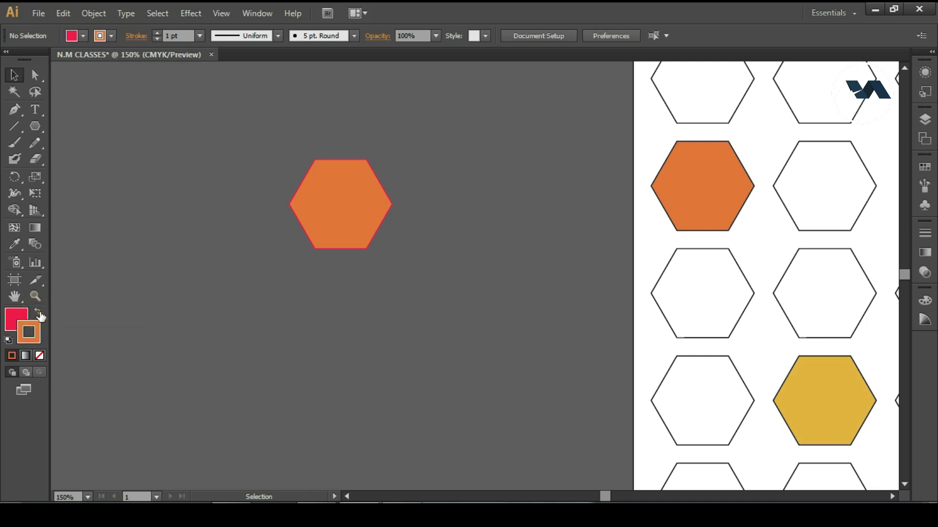
left_click(347, 199)
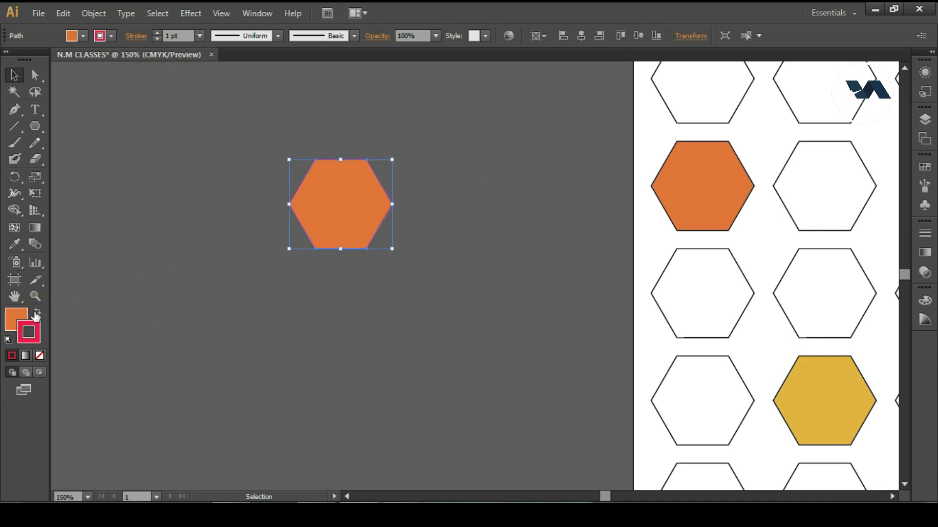
left_click(37, 312)
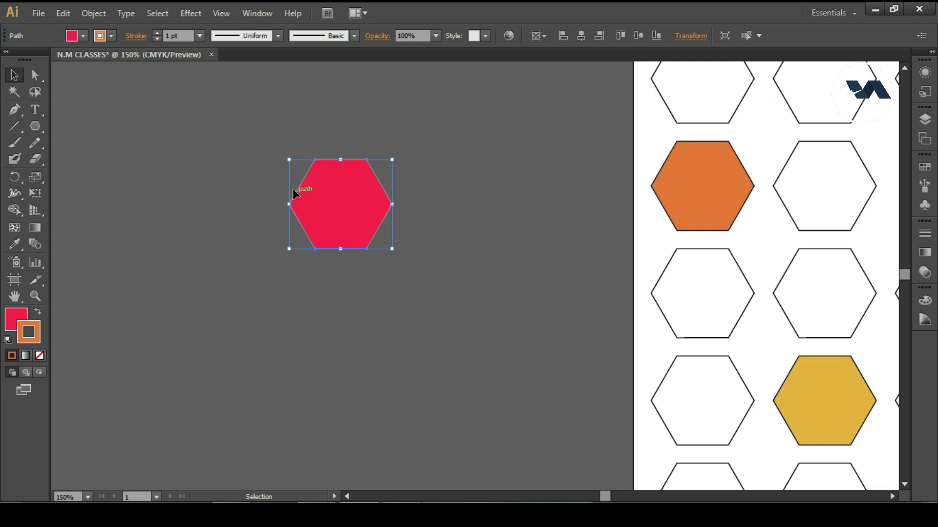
left_click(38, 315)
left_click(38, 315)
left_click(38, 315)
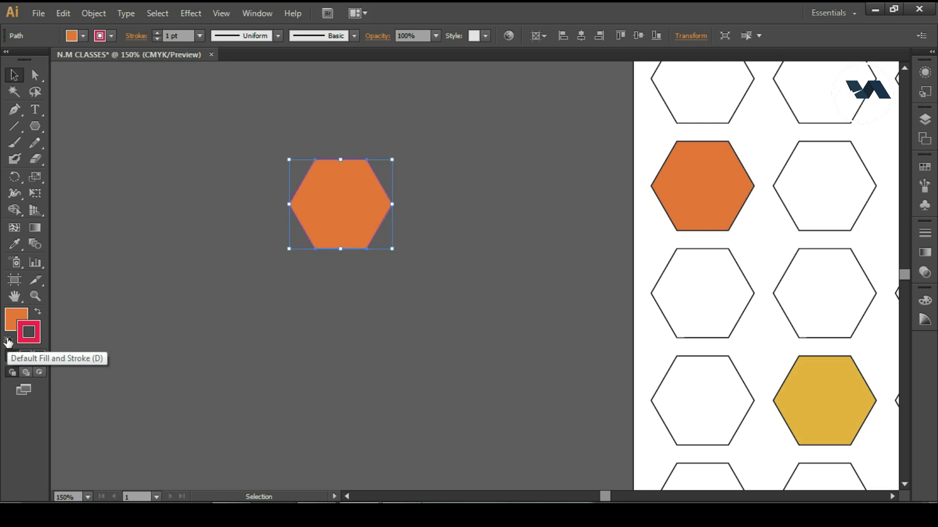
Reset the separated hexagon to the default white fill and black stroke, and move it farther from the artboard
left_click(7, 341)
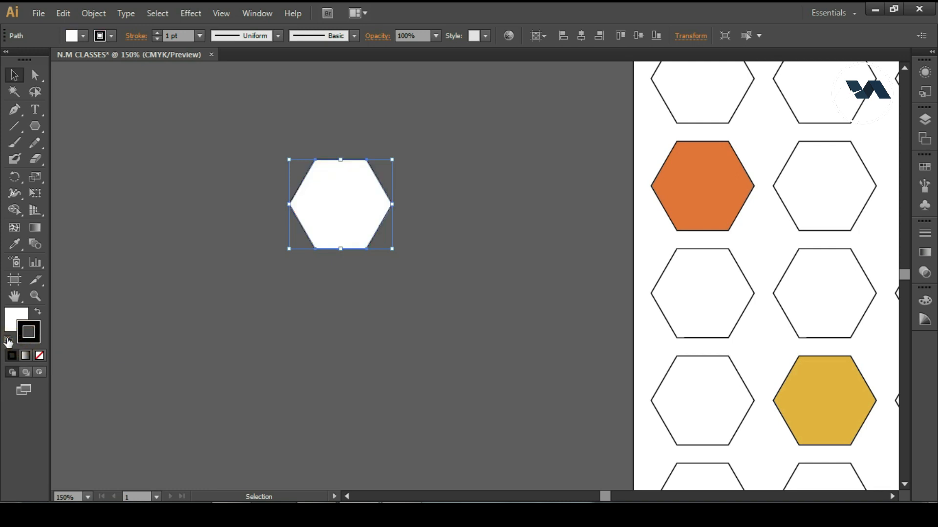
left_click(684, 178)
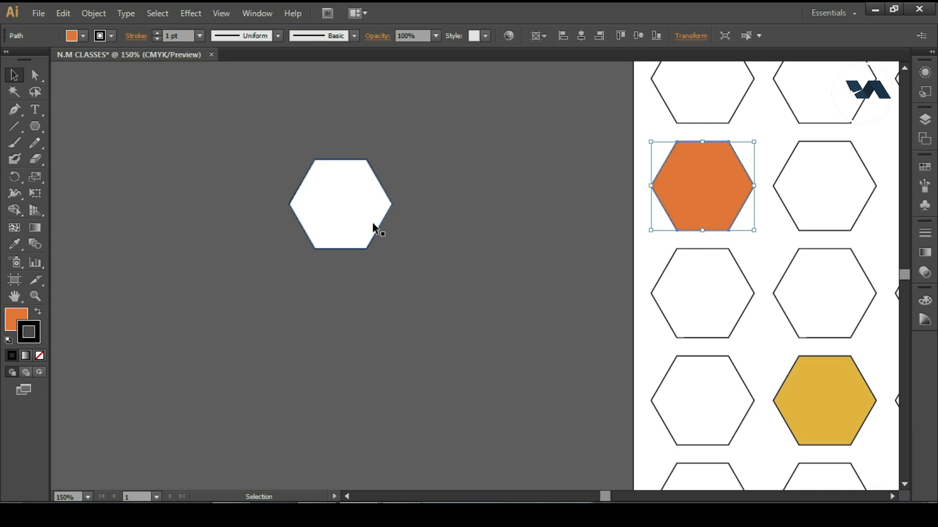
scroll(387, 226, "down", 3)
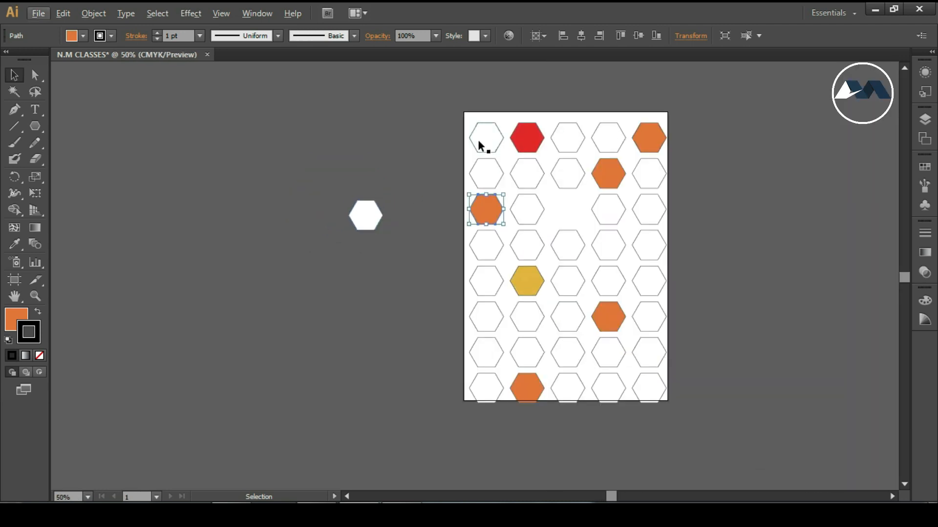
left_click_drag(361, 227, 304, 164)
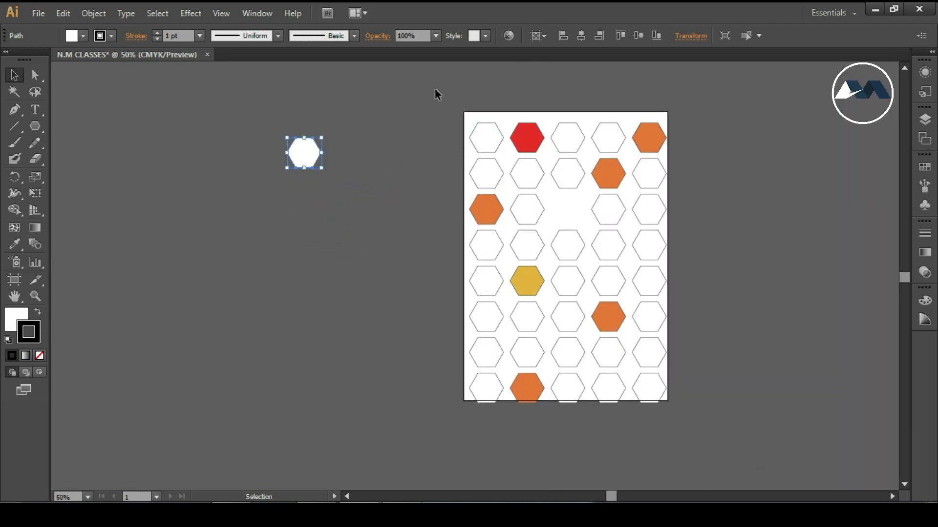
Duplicate the separated white hexagon and arrange the two hexagons one above the other close to the artboard's edge
left_click_drag(679, 419, 680, 420)
left_click_drag(316, 142, 428, 198)
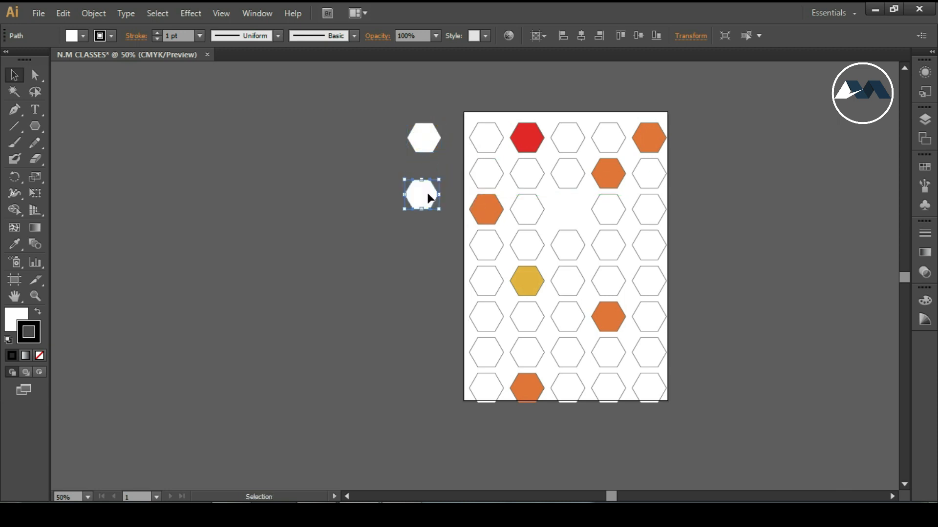
mouse_move(425, 136)
left_mouse_down()
mouse_move(397, 126)
mouse_move(424, 123)
mouse_move(430, 136)
left_mouse_up()
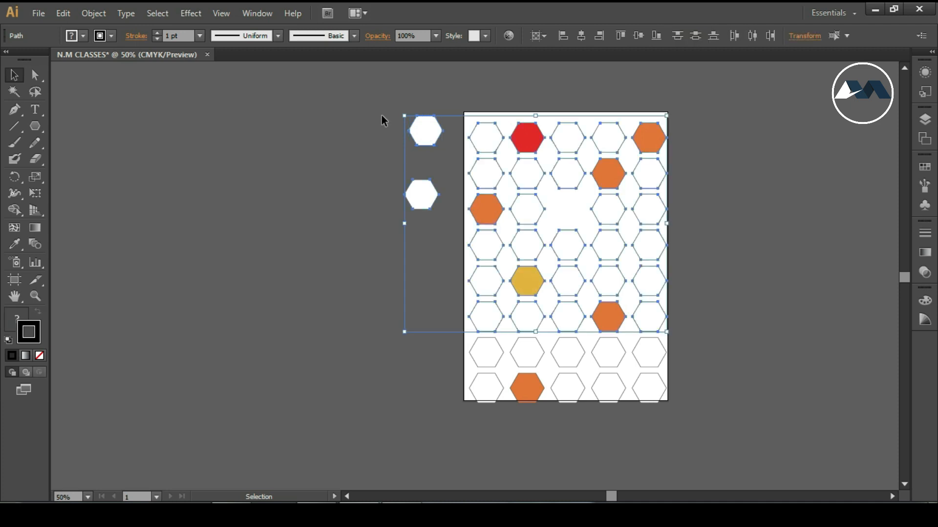
Select all hexagons on and beside the artboard with a selection marquee, and deselect them
left_click_drag(382, 101, 750, 406)
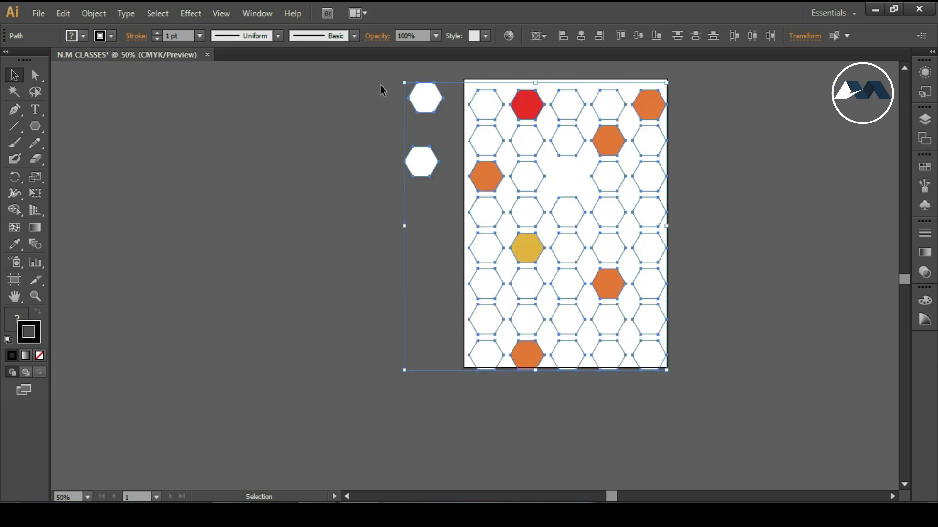
left_click_drag(411, 158, 720, 399)
left_click_drag(372, 101, 721, 411)
left_click(382, 97)
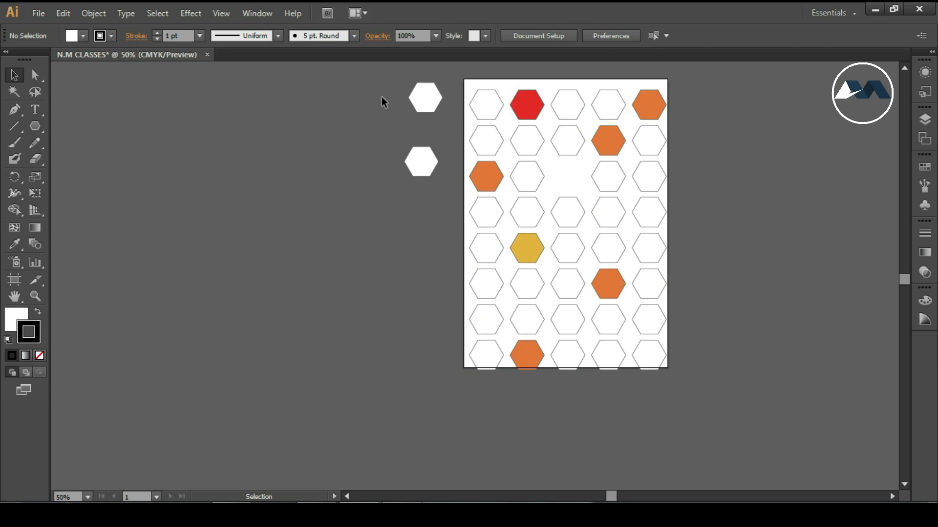
Reposition the two separate white hexagons individually on the canvas, placing them diagonally near the artboard's upper part
left_click_drag(349, 156, 349, 157)
left_click_drag(406, 165, 323, 267)
left_click_drag(341, 153, 256, 213)
left_click_drag(333, 261, 373, 118)
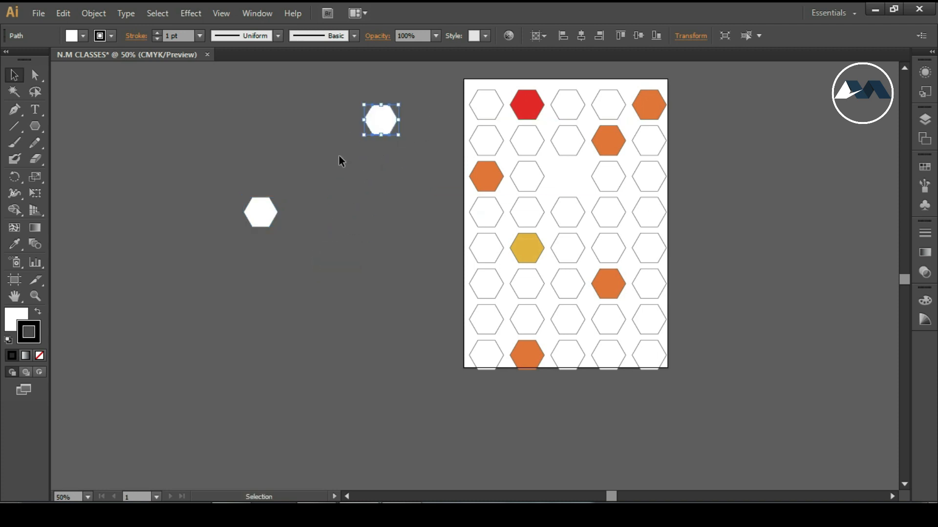
left_click_drag(261, 207, 400, 168)
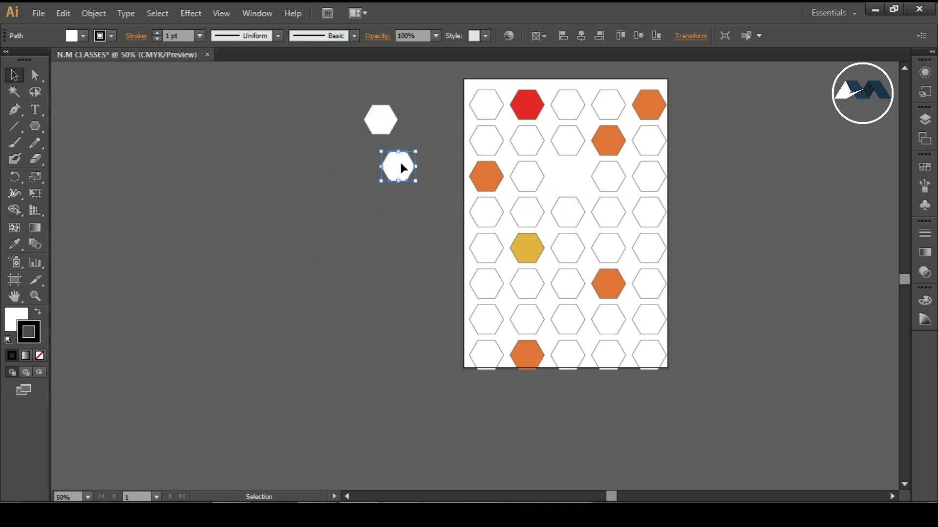
Activate the Direct Selection tool and show its tool variants
left_click(33, 76)
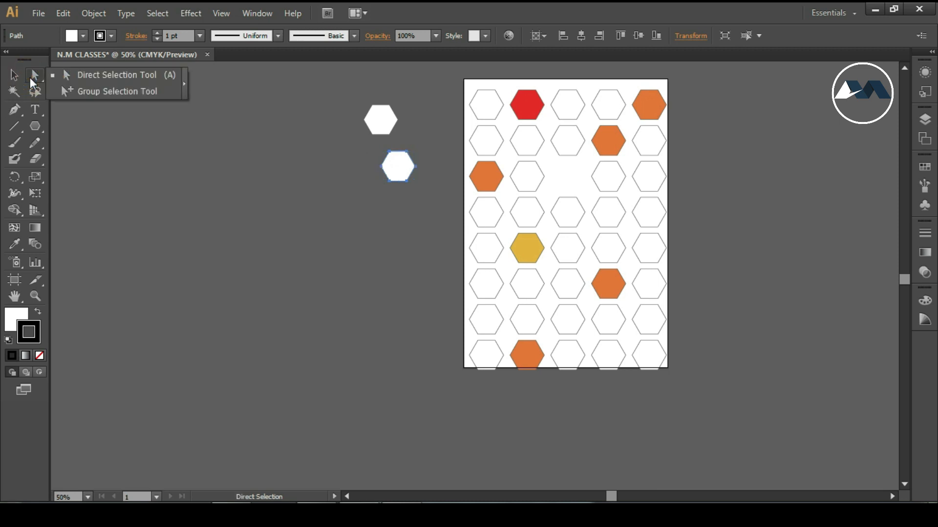